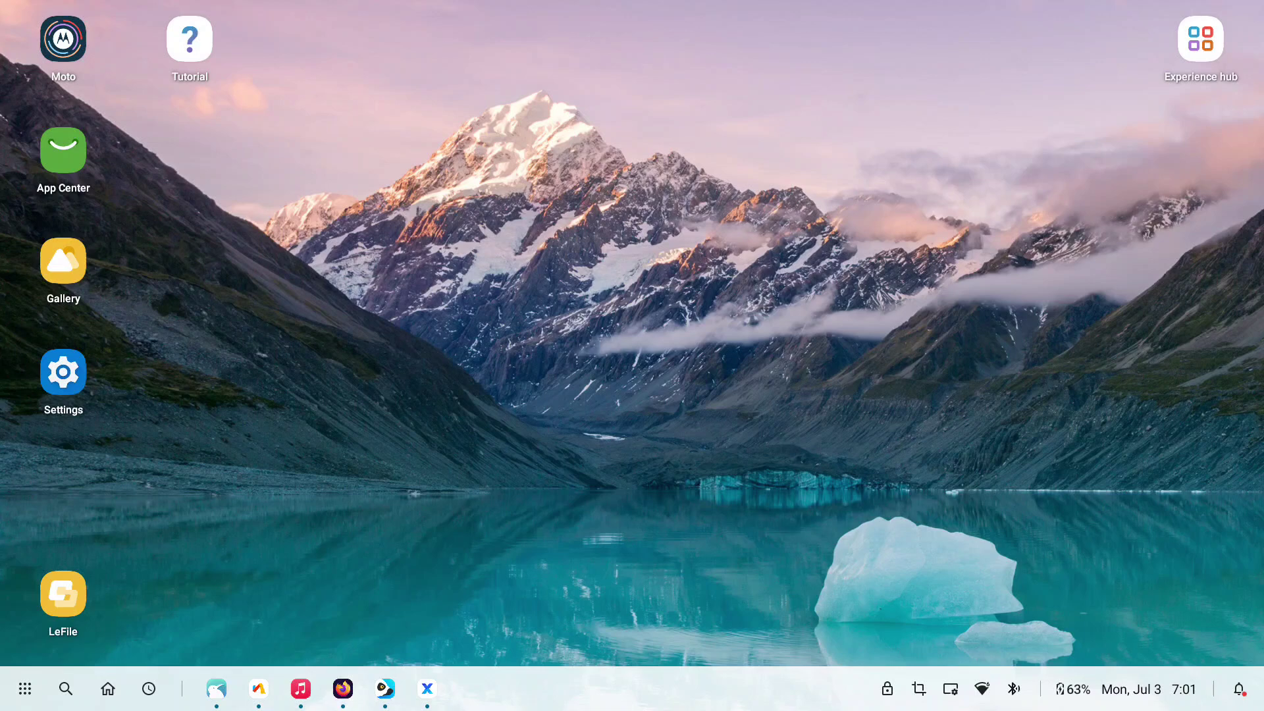
# Add the Tampermonkey extension through Firefox's Add-ons menu and open its extension details.
pyautogui.click(343, 688)
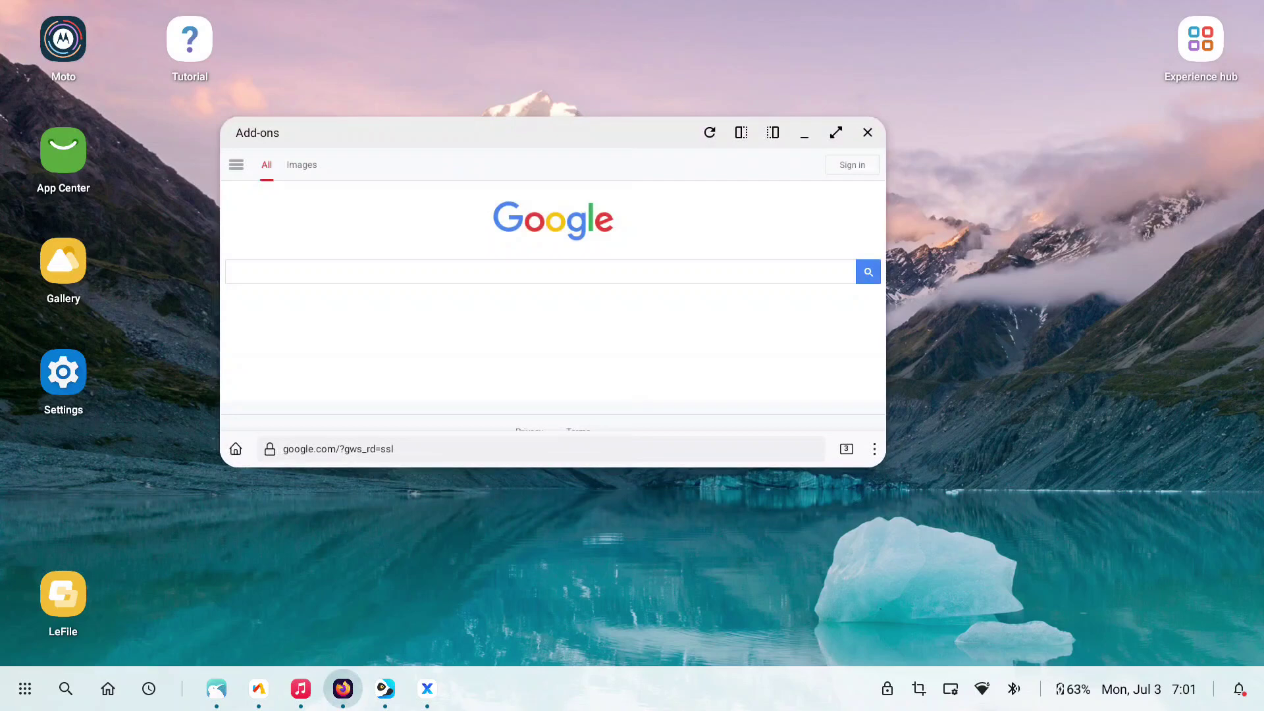
pyautogui.click(874, 448)
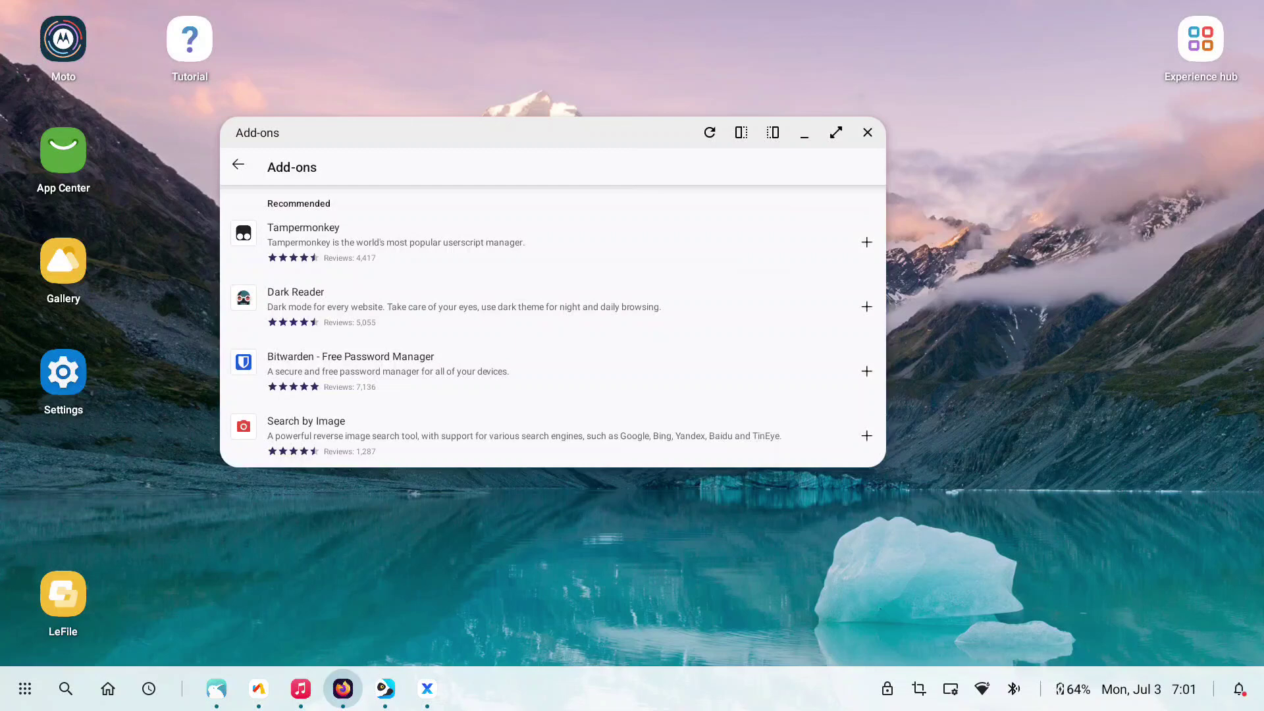
pyautogui.click(866, 242)
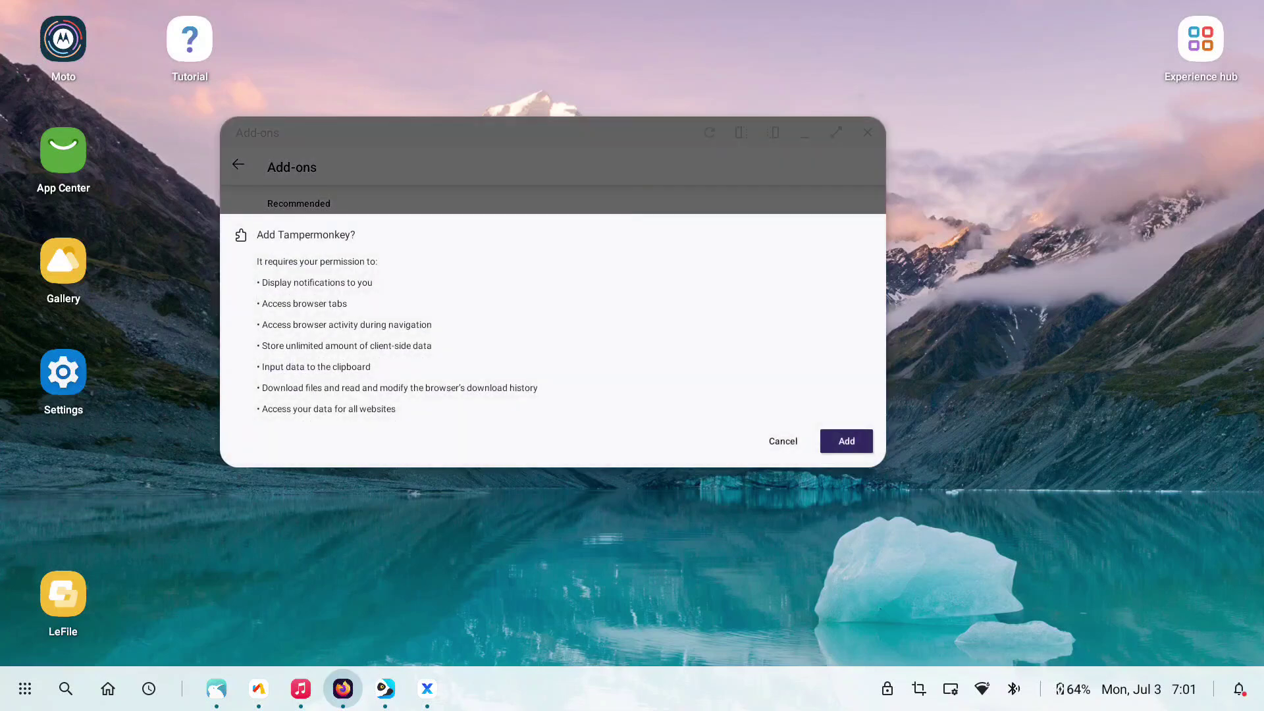
pyautogui.click(847, 440)
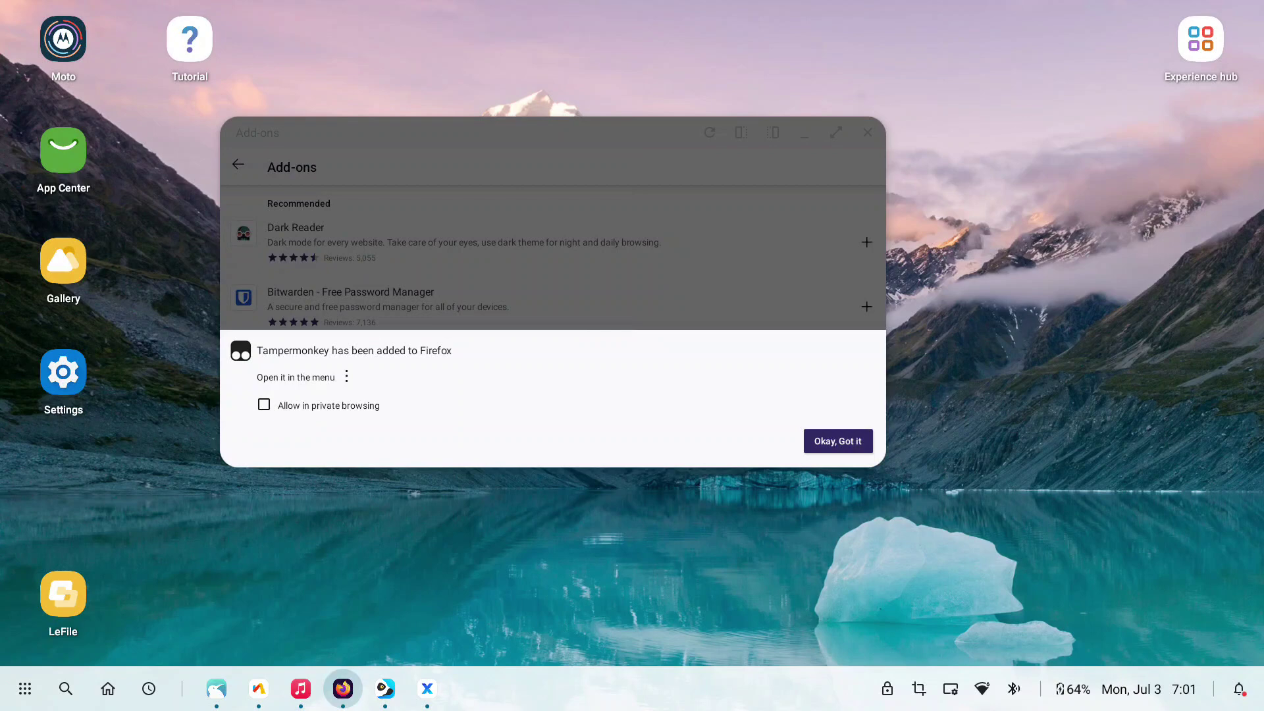
pyautogui.click(838, 441)
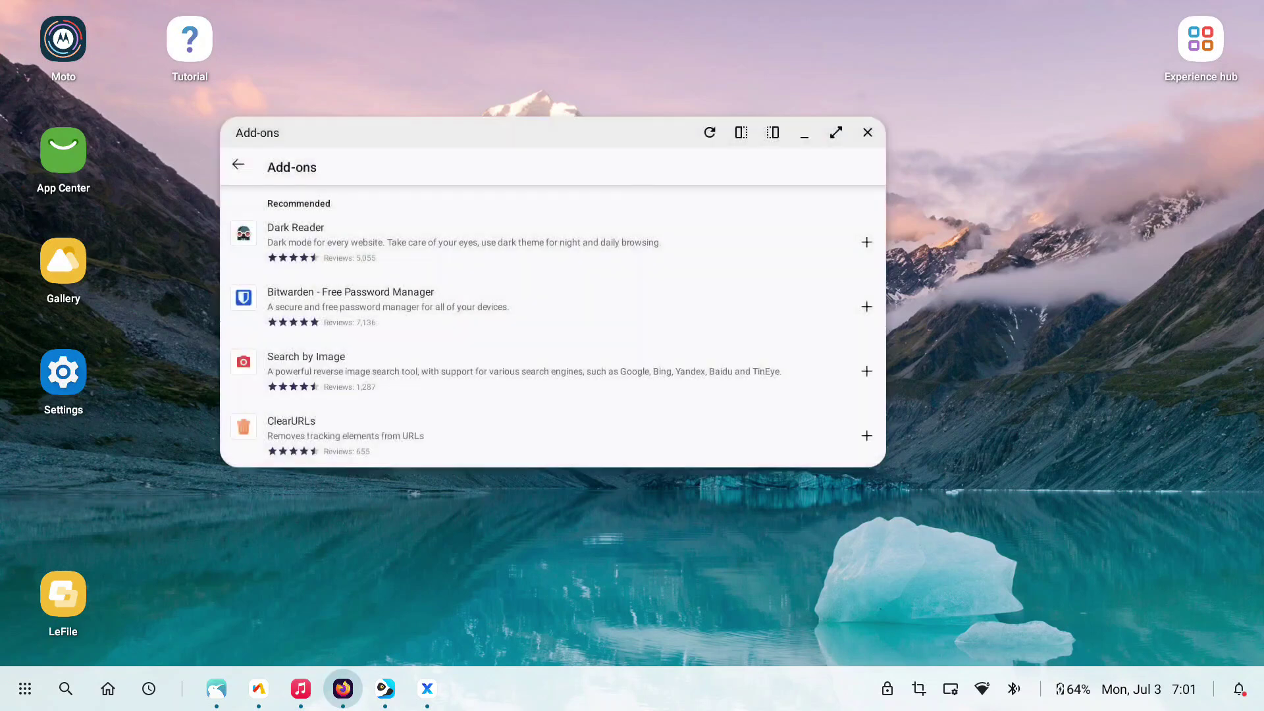
pyautogui.click(296, 229)
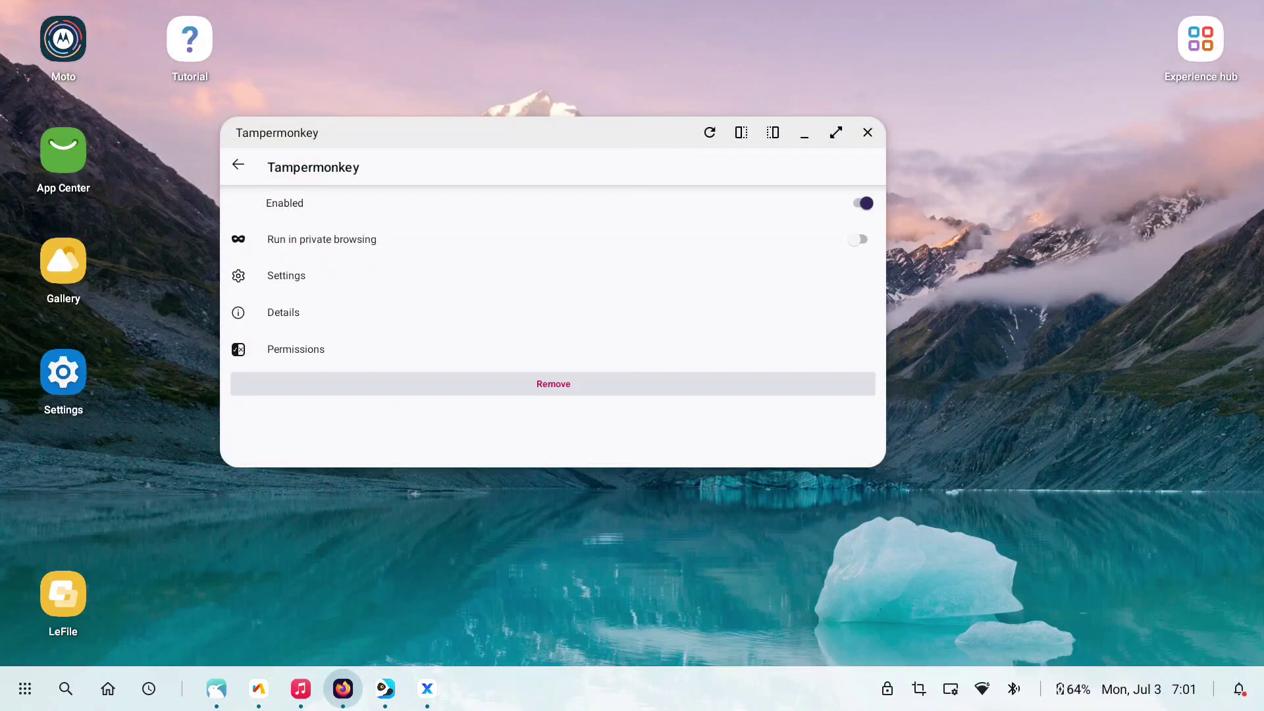
# Check Tampermonkey's editor and its empty Installed Userscripts list, then go to 'Get some scripts...'.
pyautogui.click(287, 275)
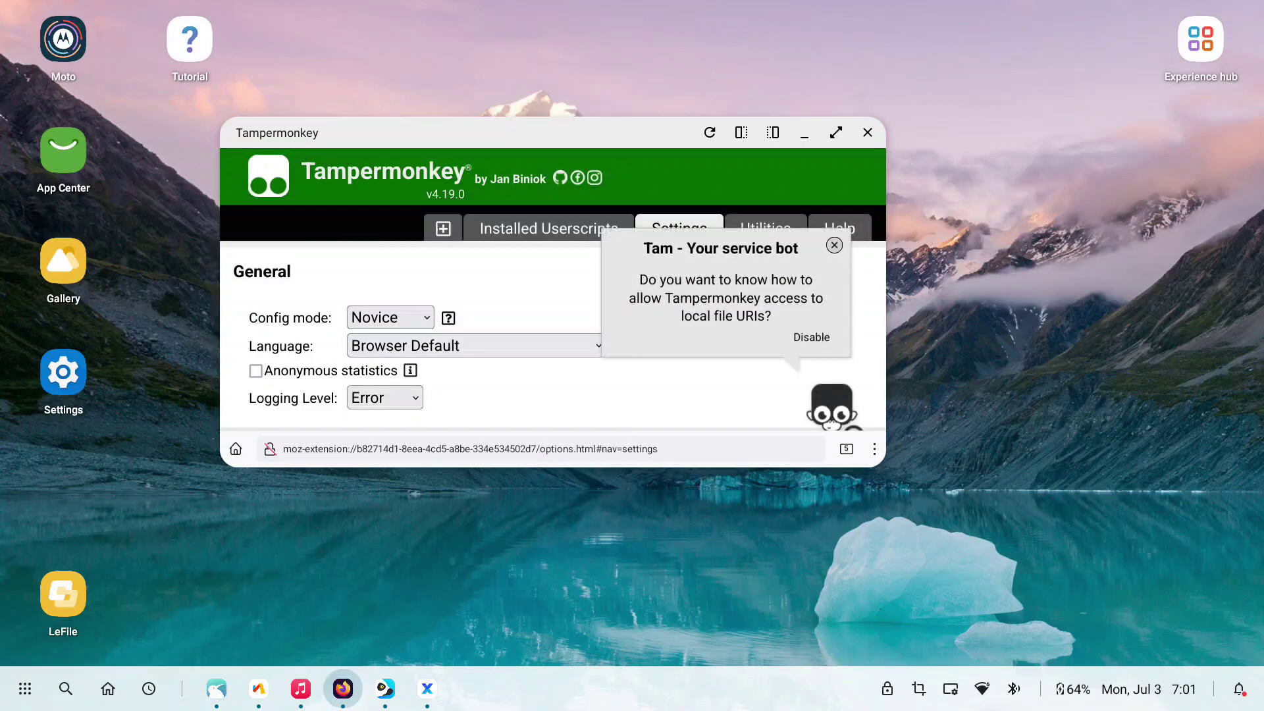
pyautogui.click(442, 229)
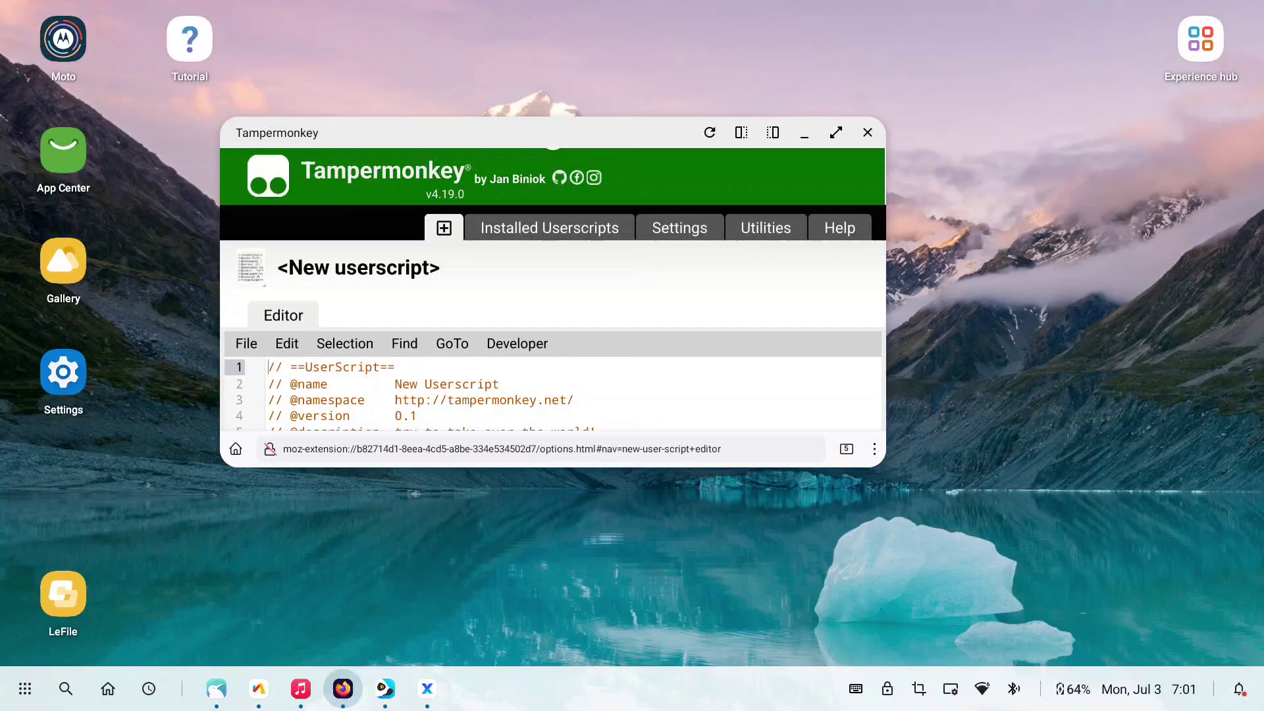
pyautogui.click(549, 228)
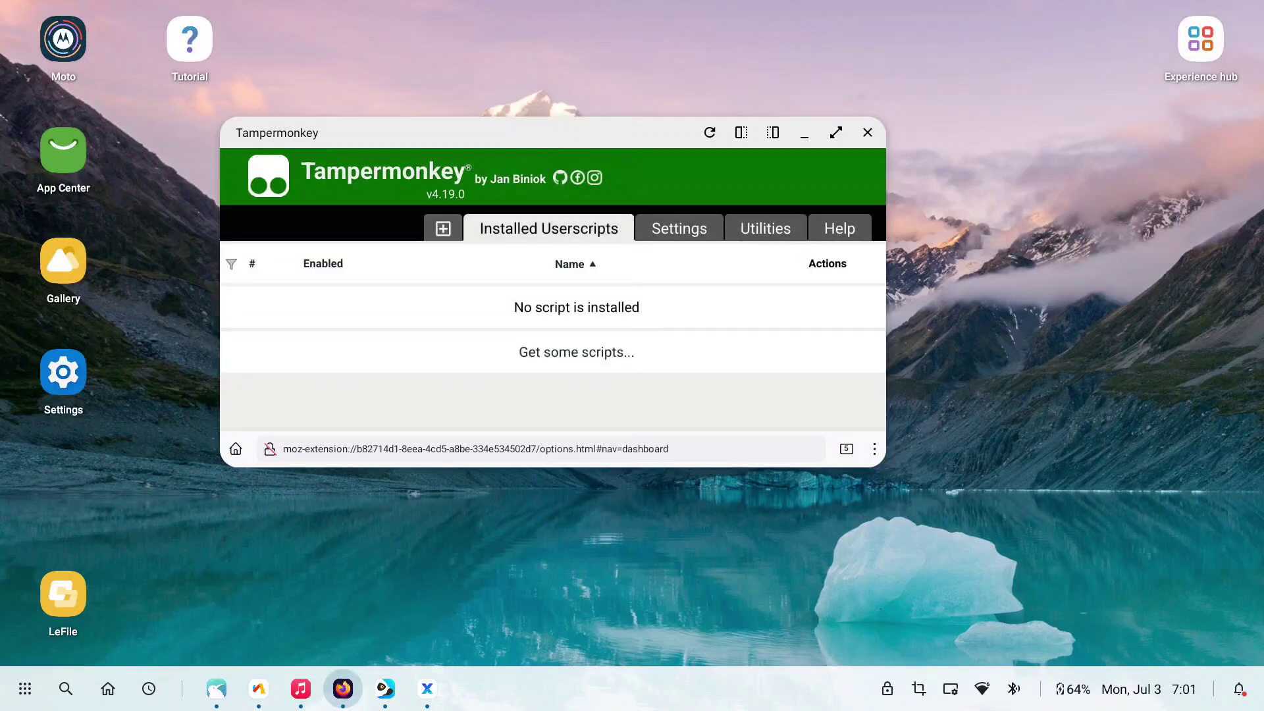
pyautogui.click(576, 351)
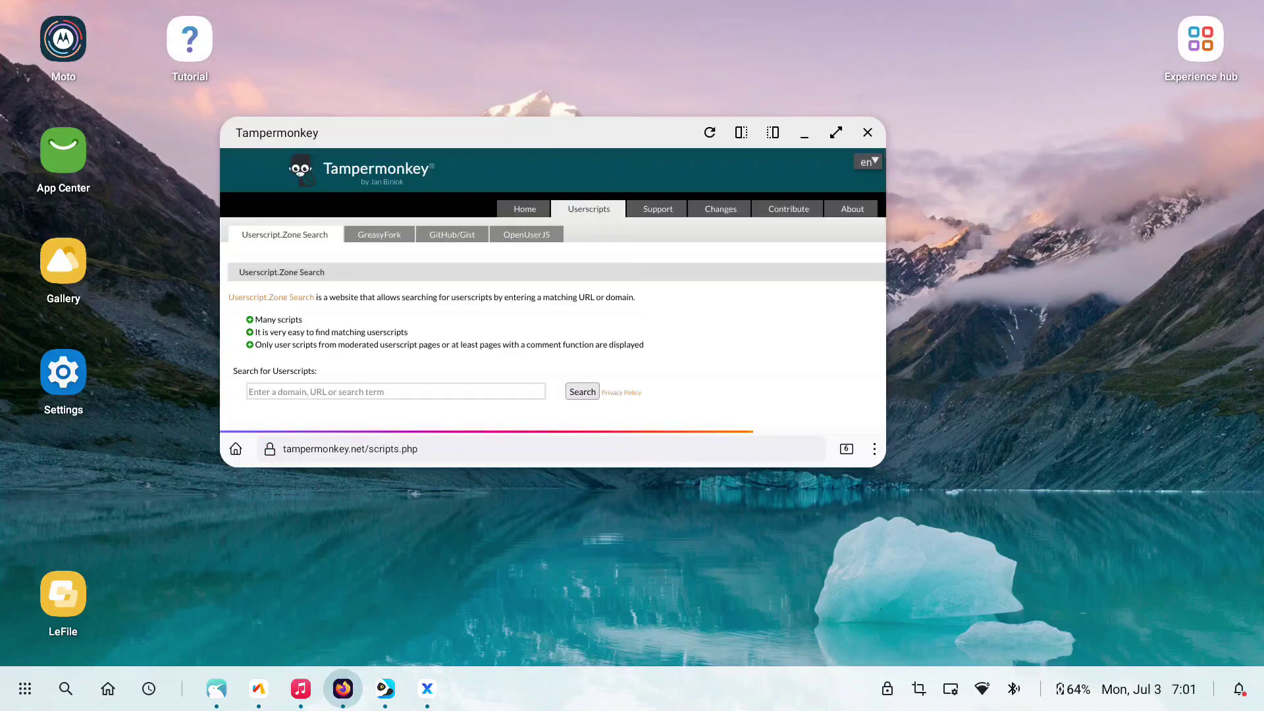
pyautogui.scroll(-1, 553, 286)
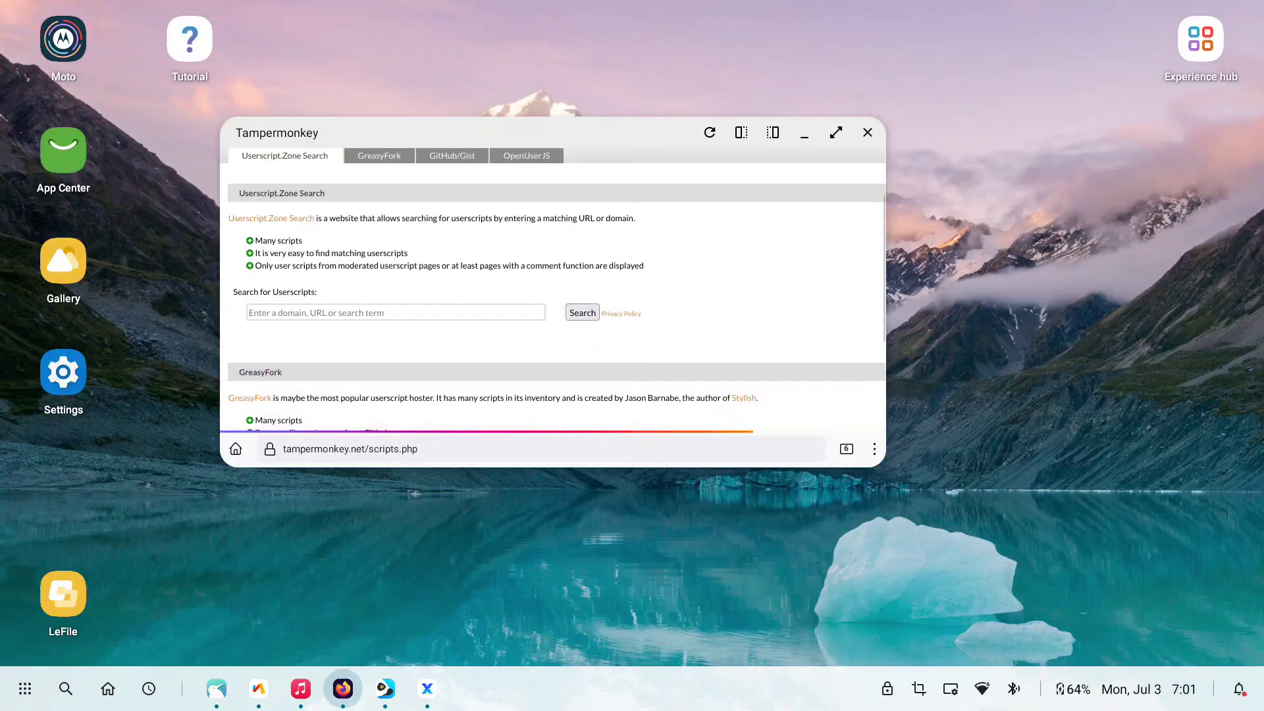
pyautogui.scroll(-1, 553, 290)
pyautogui.scroll(-1, 552, 291)
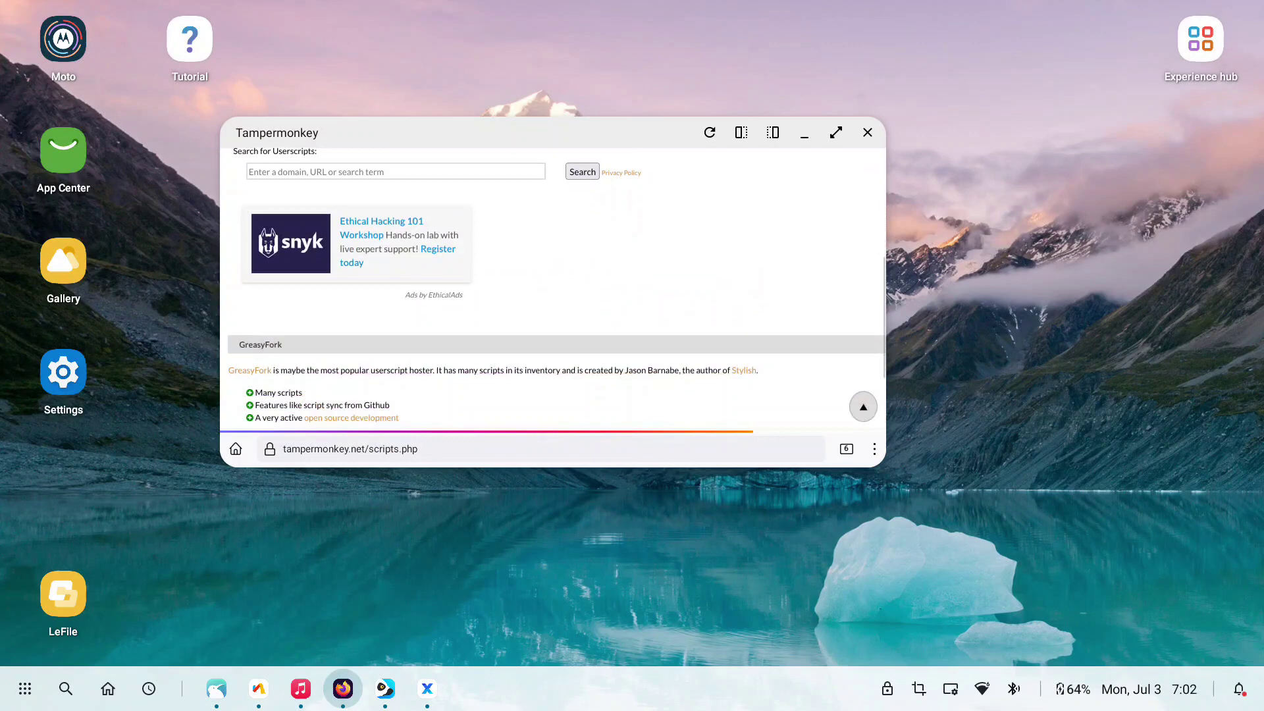
pyautogui.scroll(-1, 553, 286)
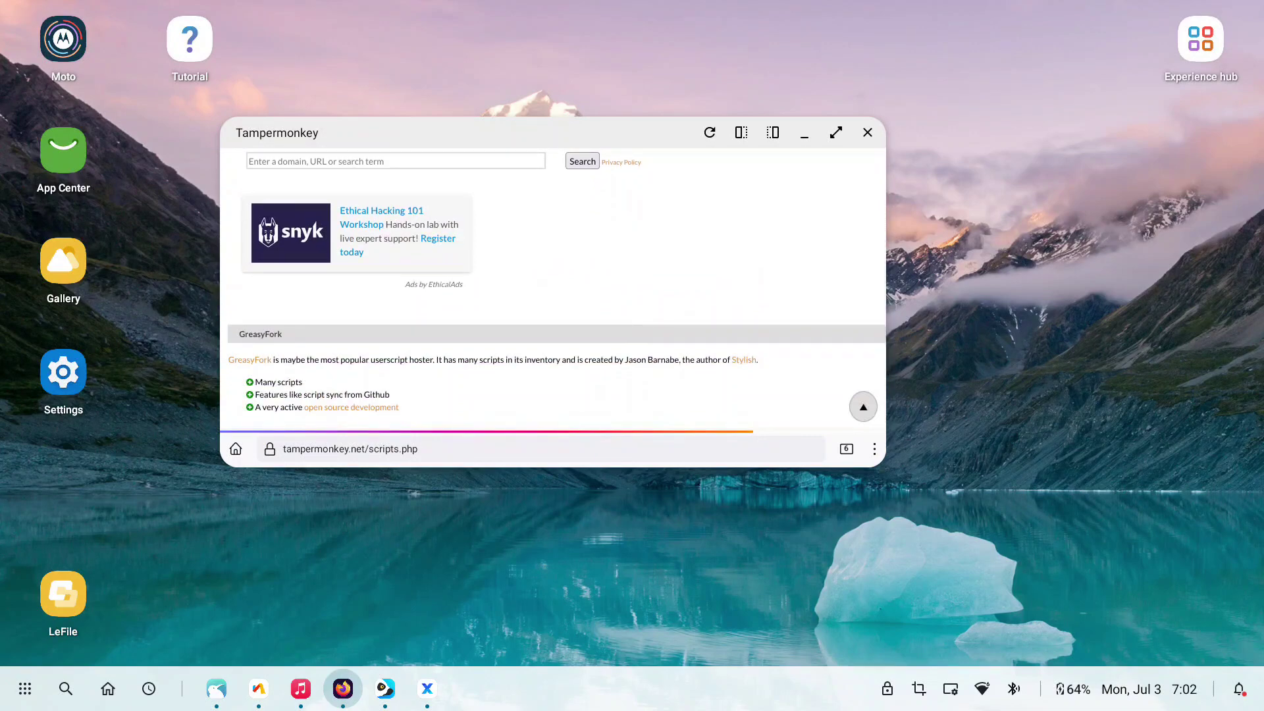
# Follow the GreasyFork link from Tampermonkey's userscript sources page.
pyautogui.click(249, 360)
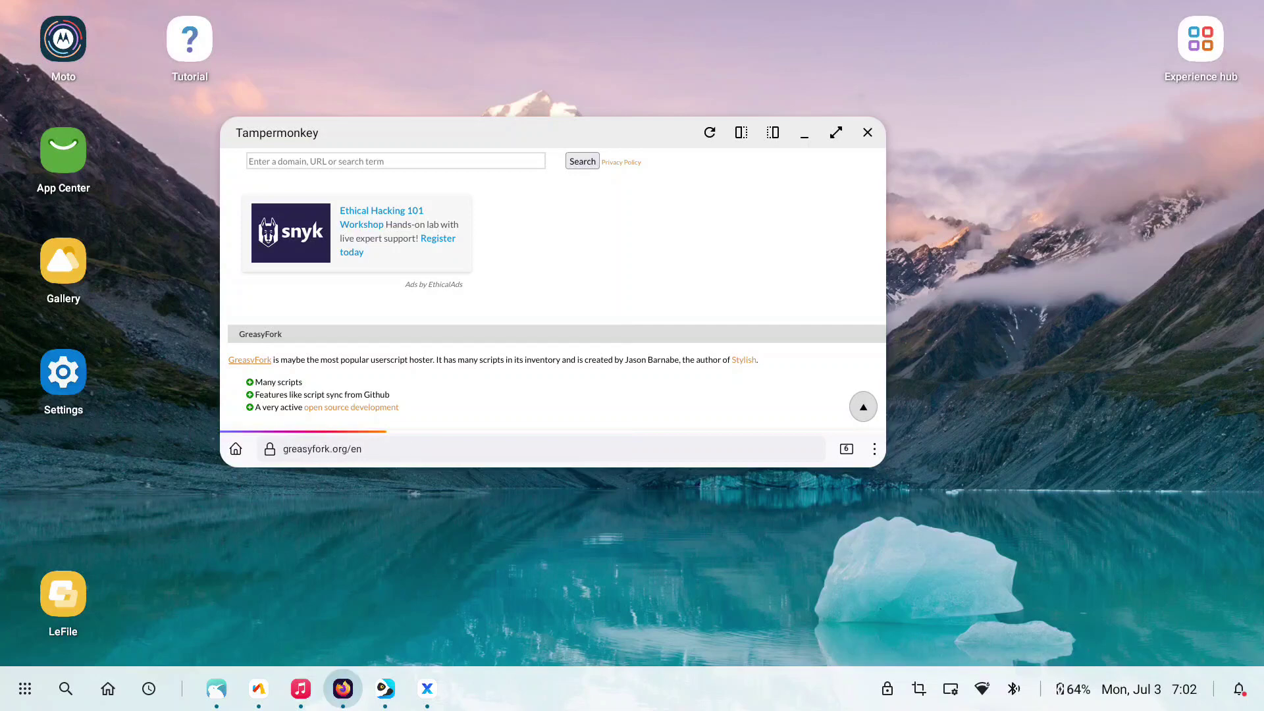
pyautogui.scroll(-2, 553, 288)
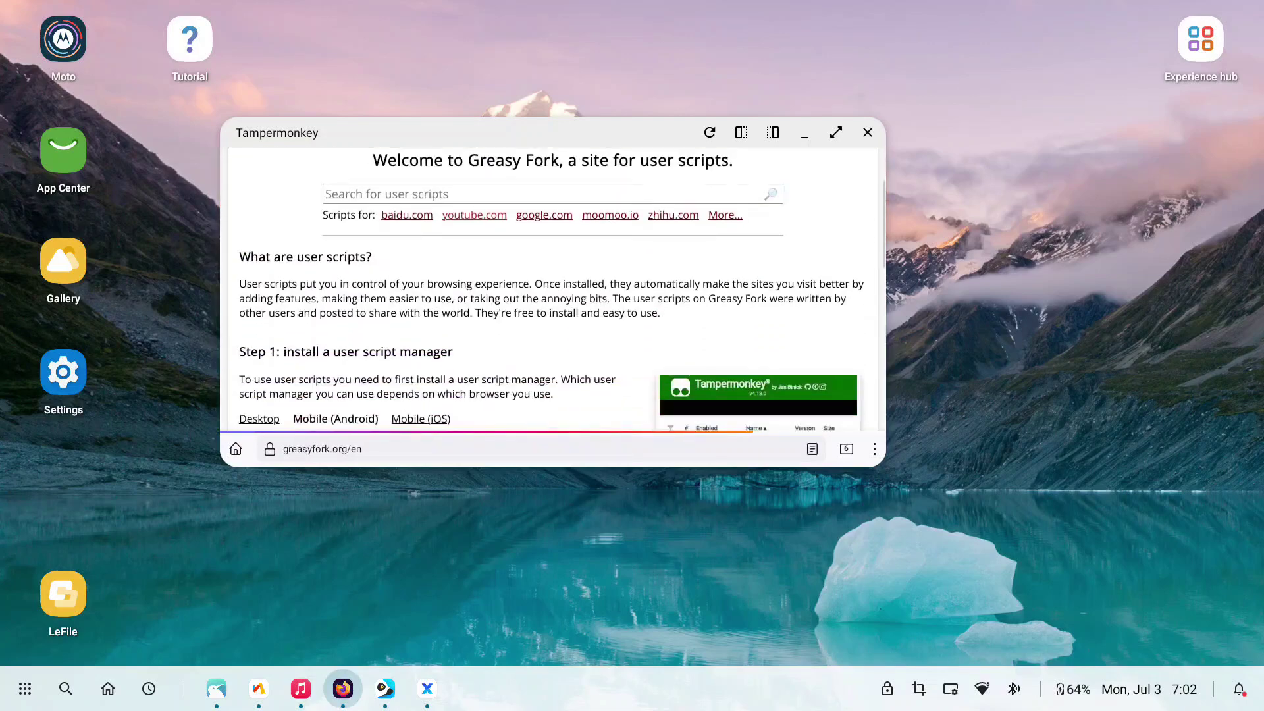
pyautogui.scroll(-1, 553, 290)
pyautogui.scroll(-2, 553, 289)
pyautogui.scroll(-2, 552, 289)
pyautogui.scroll(-1, 553, 289)
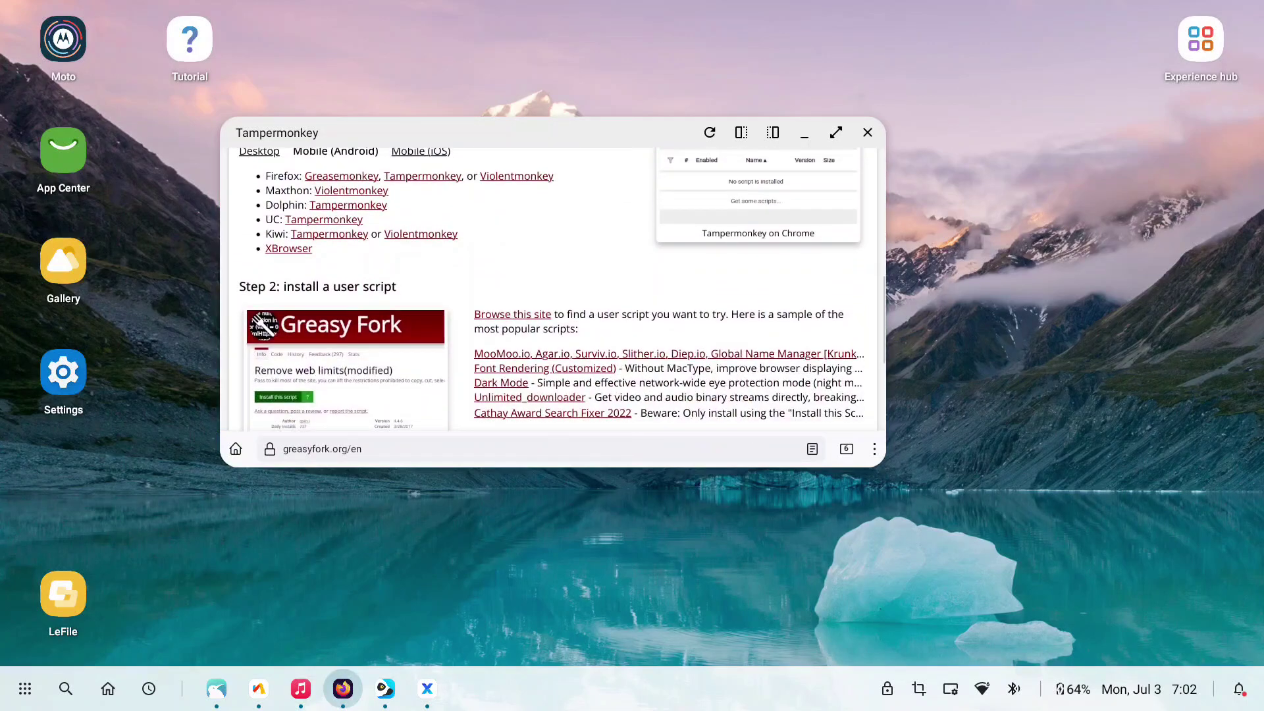
pyautogui.scroll(-2, 553, 289)
pyautogui.scroll(-3, 554, 289)
pyautogui.scroll(6, 553, 290)
pyautogui.scroll(4, 553, 289)
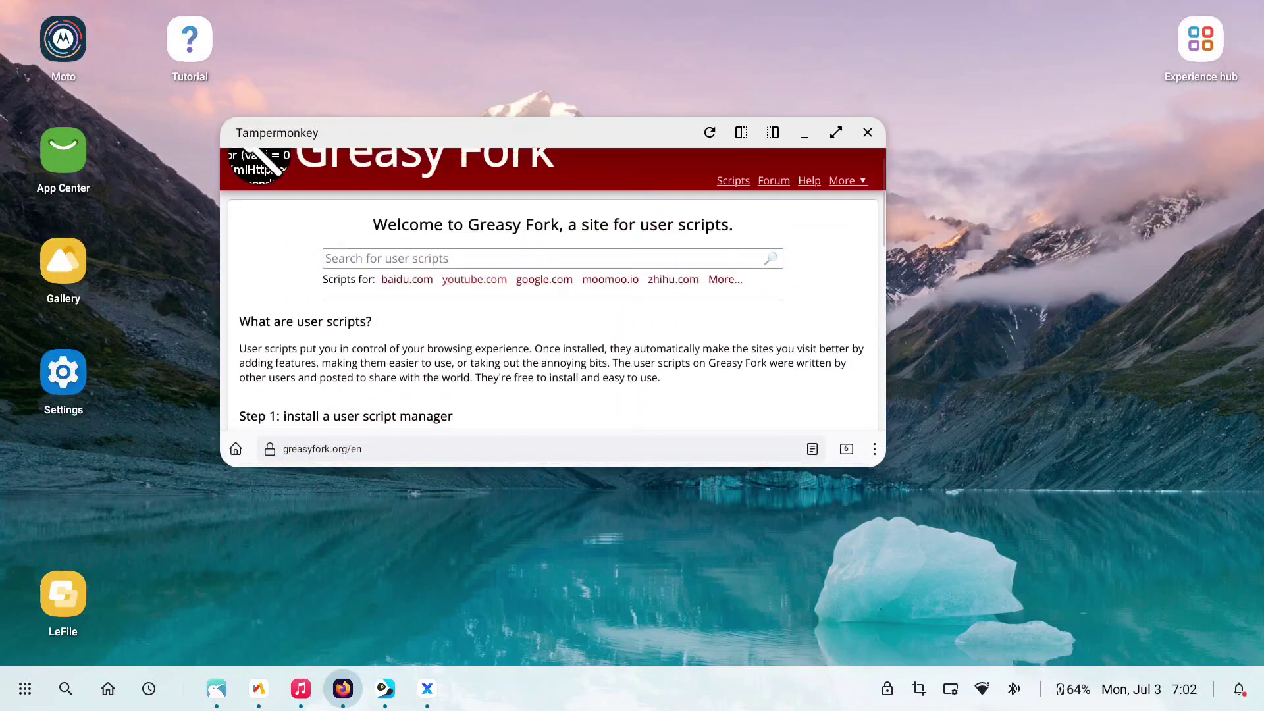
pyautogui.scroll(1, 553, 290)
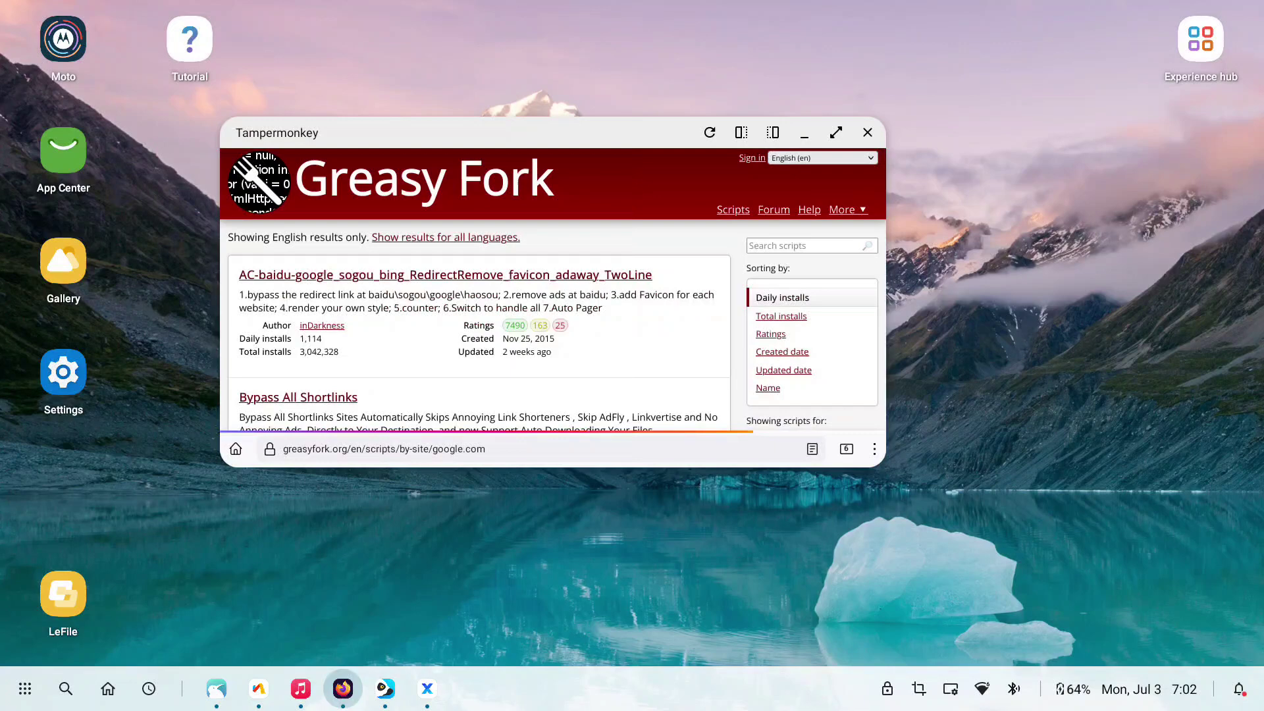
pyautogui.scroll(-2, 553, 289)
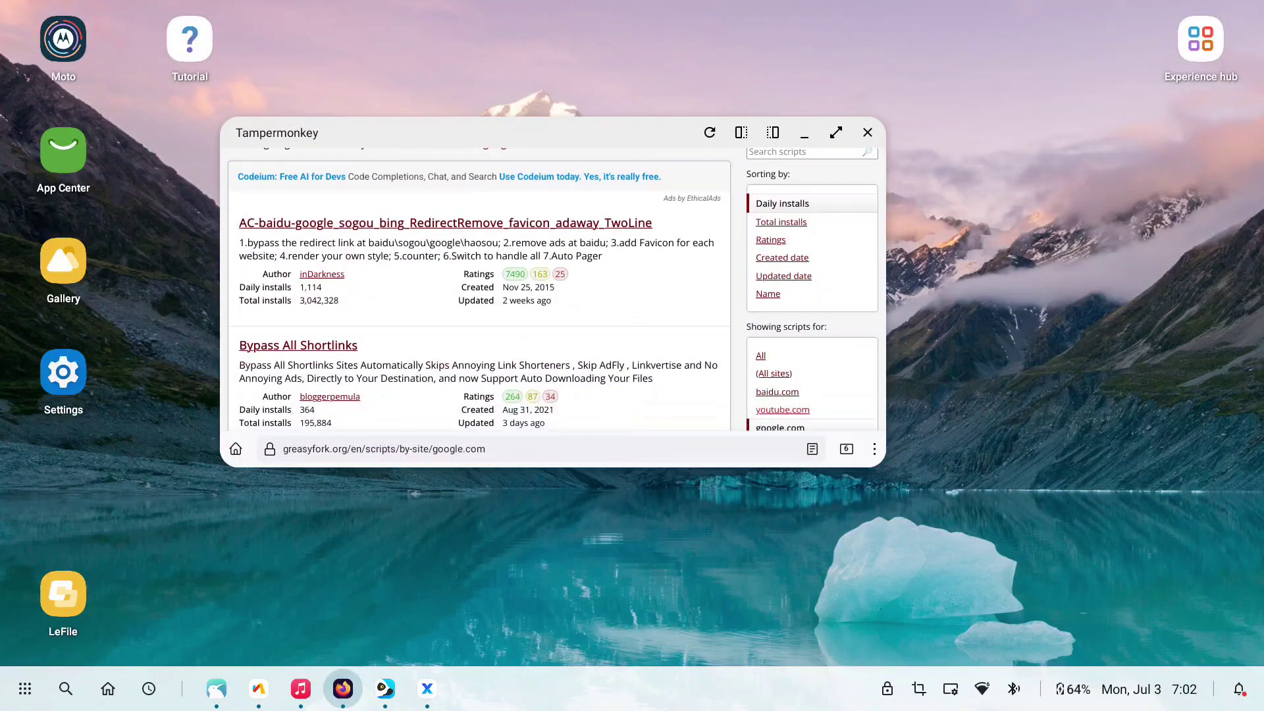
pyautogui.scroll(-1, 553, 289)
pyautogui.scroll(-1, 553, 289)
pyautogui.scroll(-2, 553, 289)
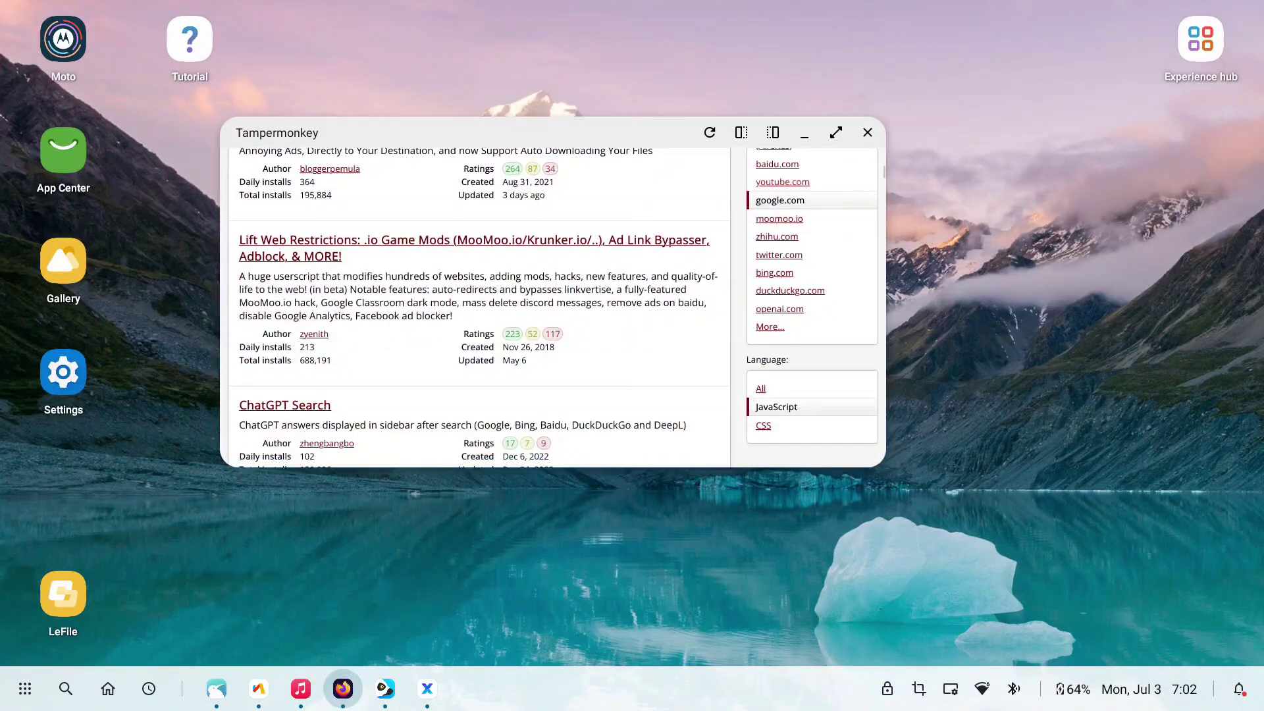
pyautogui.scroll(-1, 553, 290)
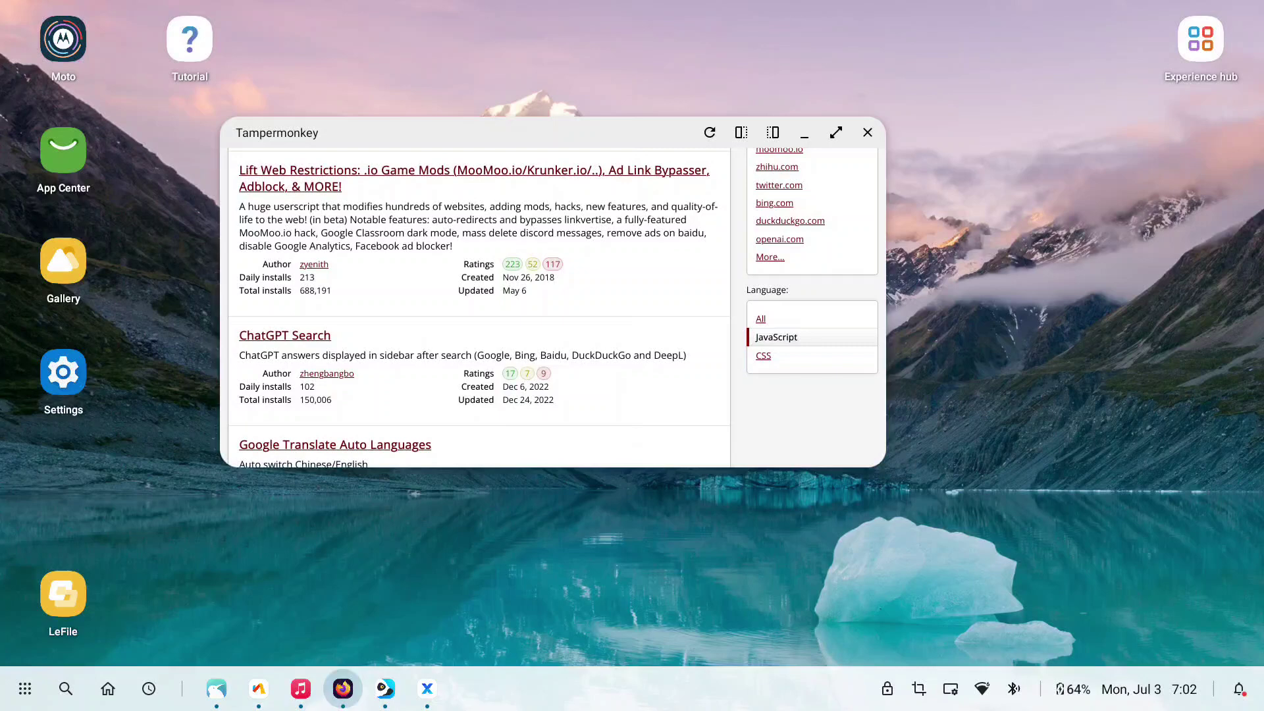
pyautogui.scroll(-2, 553, 307)
pyautogui.scroll(-1, 553, 307)
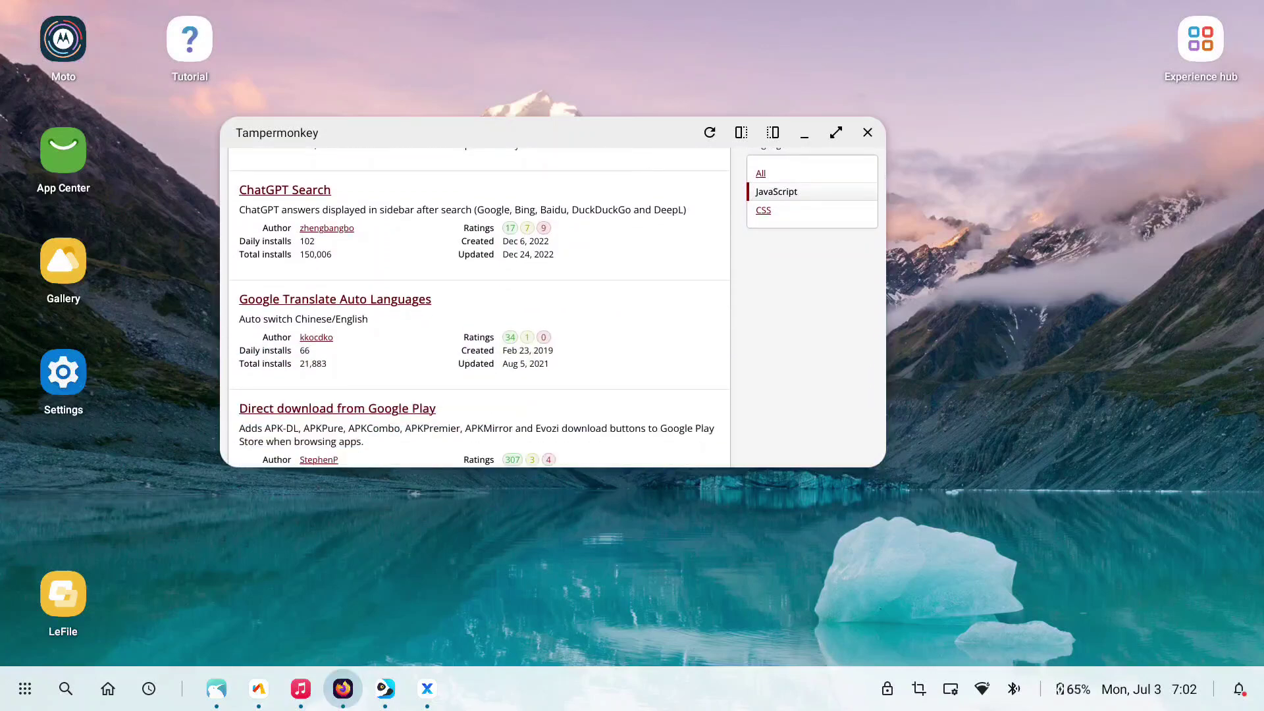
pyautogui.scroll(-1, 553, 306)
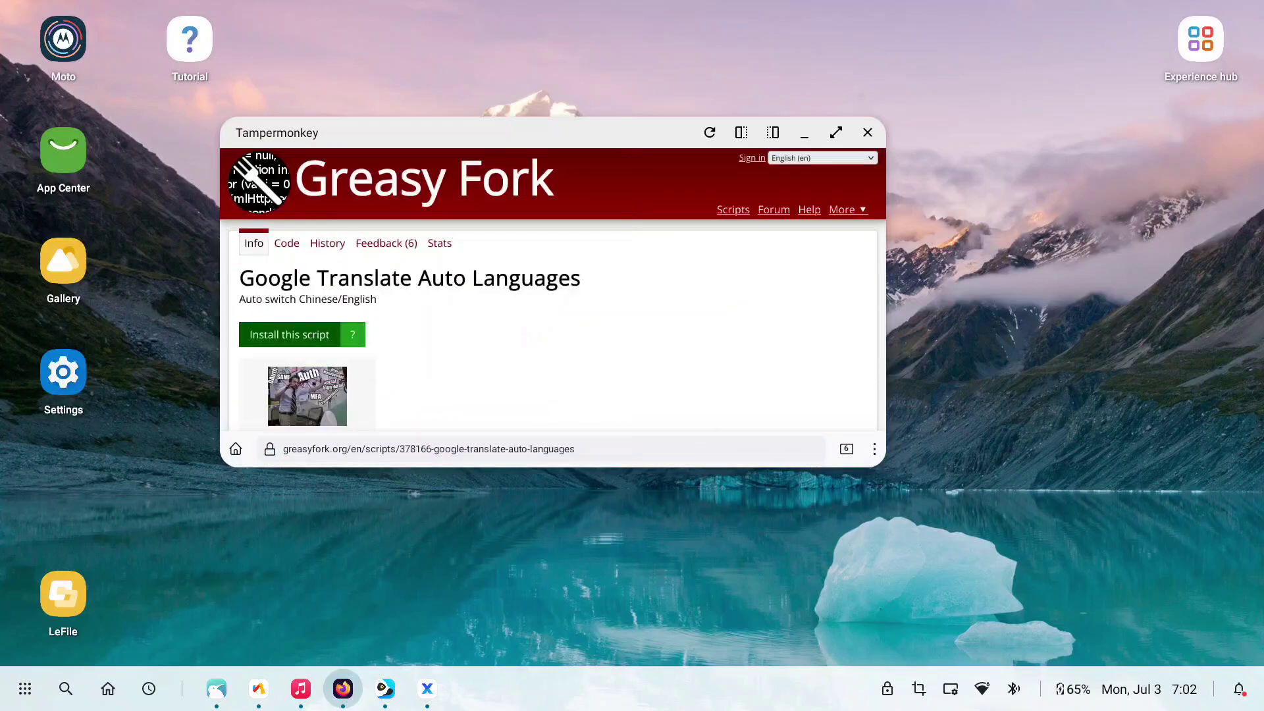
# Install Google Translate Auto Languages, then open Tampermonkey's Dashboard via Firefox's Add-ons.
pyautogui.click(290, 333)
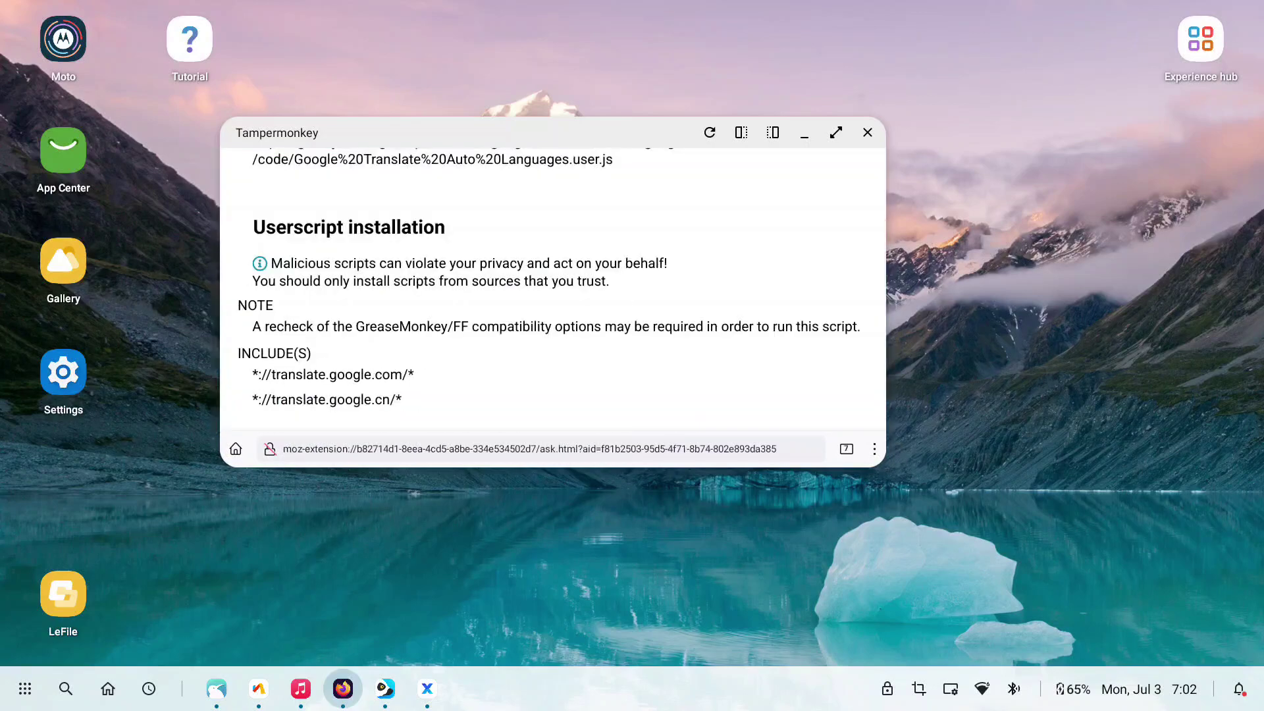
pyautogui.scroll(5, 554, 297)
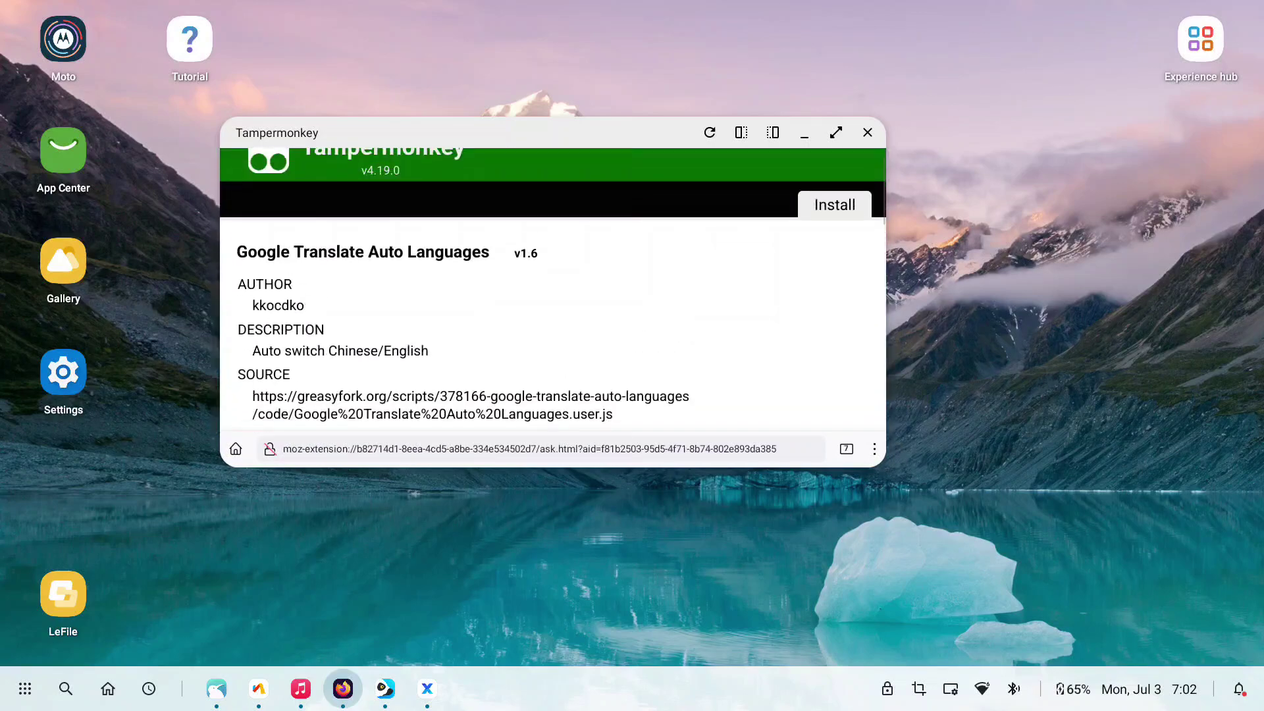
pyautogui.scroll(-2, 553, 296)
pyautogui.scroll(-1, 552, 296)
pyautogui.scroll(-3, 552, 296)
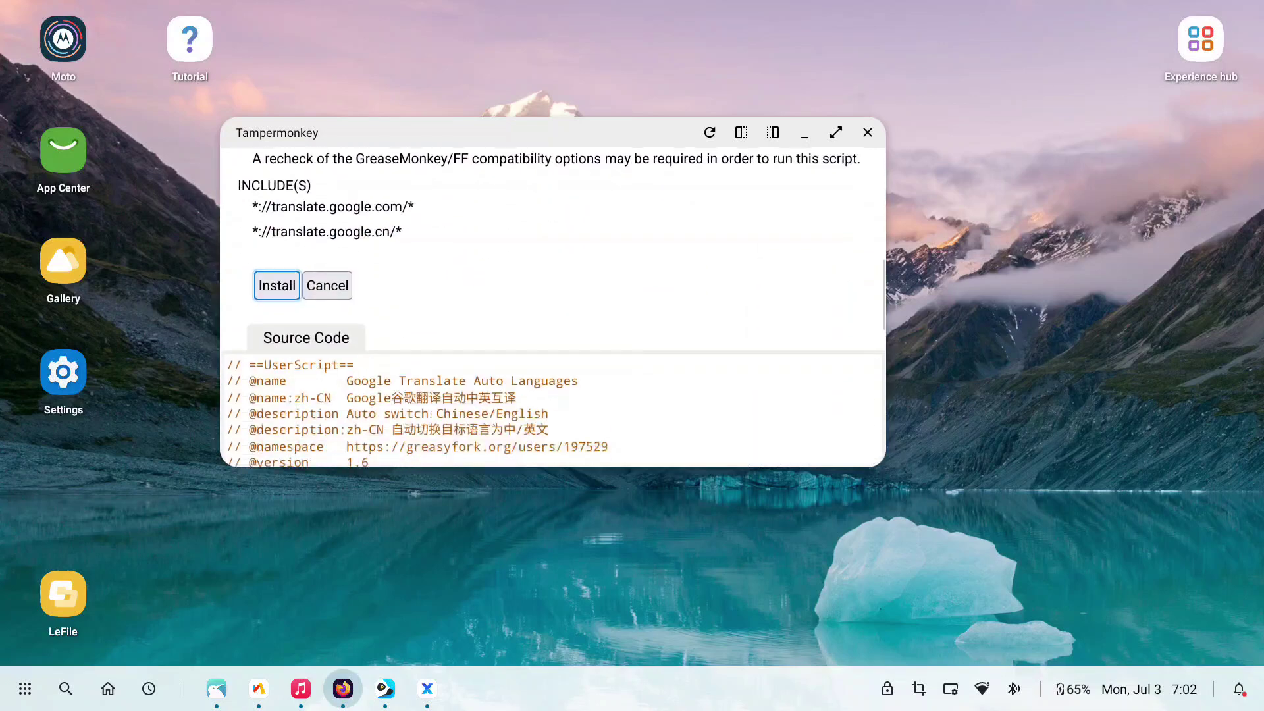
pyautogui.scroll(-1, 553, 296)
pyautogui.click(327, 240)
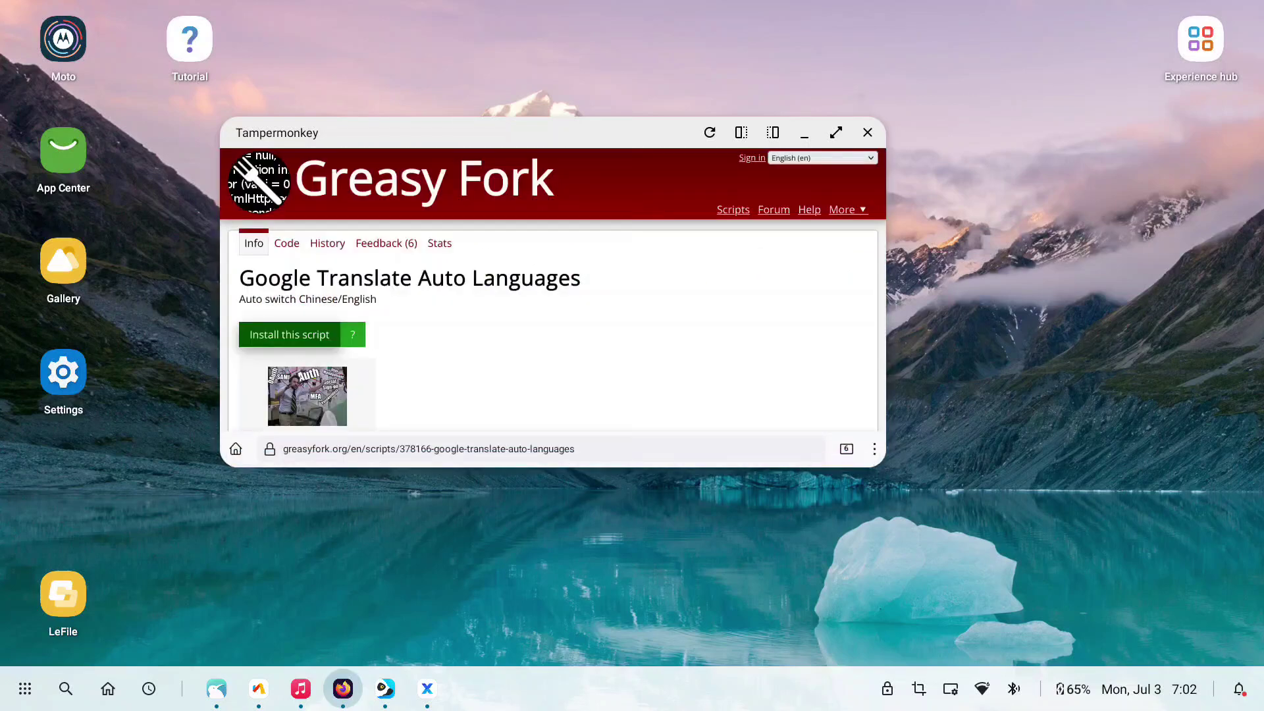
pyautogui.scroll(-2, 553, 296)
pyautogui.scroll(-1, 553, 296)
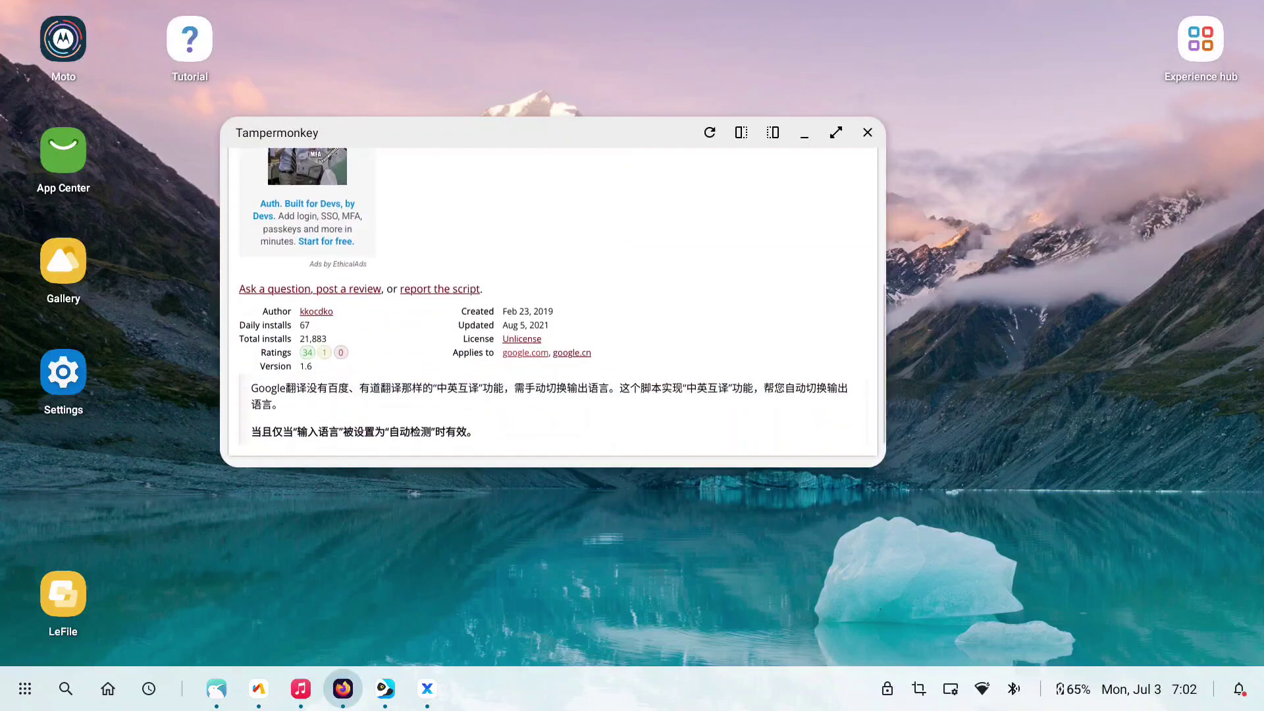
pyautogui.scroll(3, 553, 296)
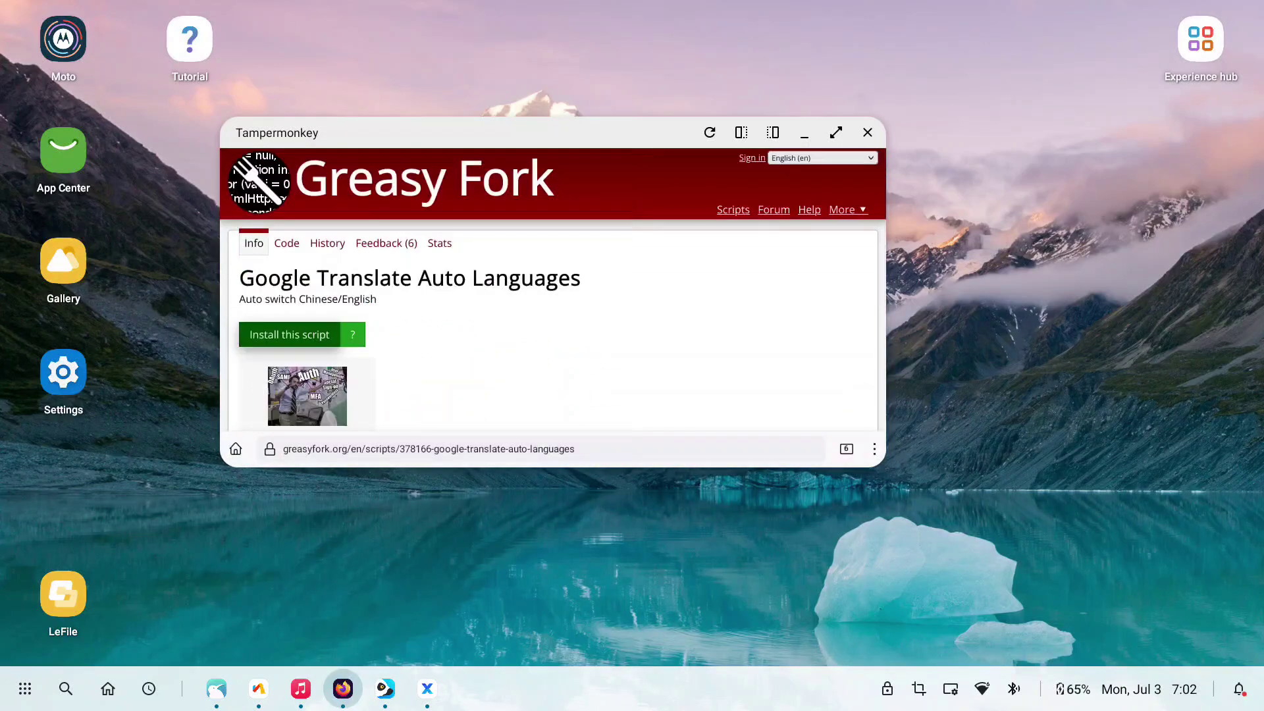
pyautogui.click(874, 449)
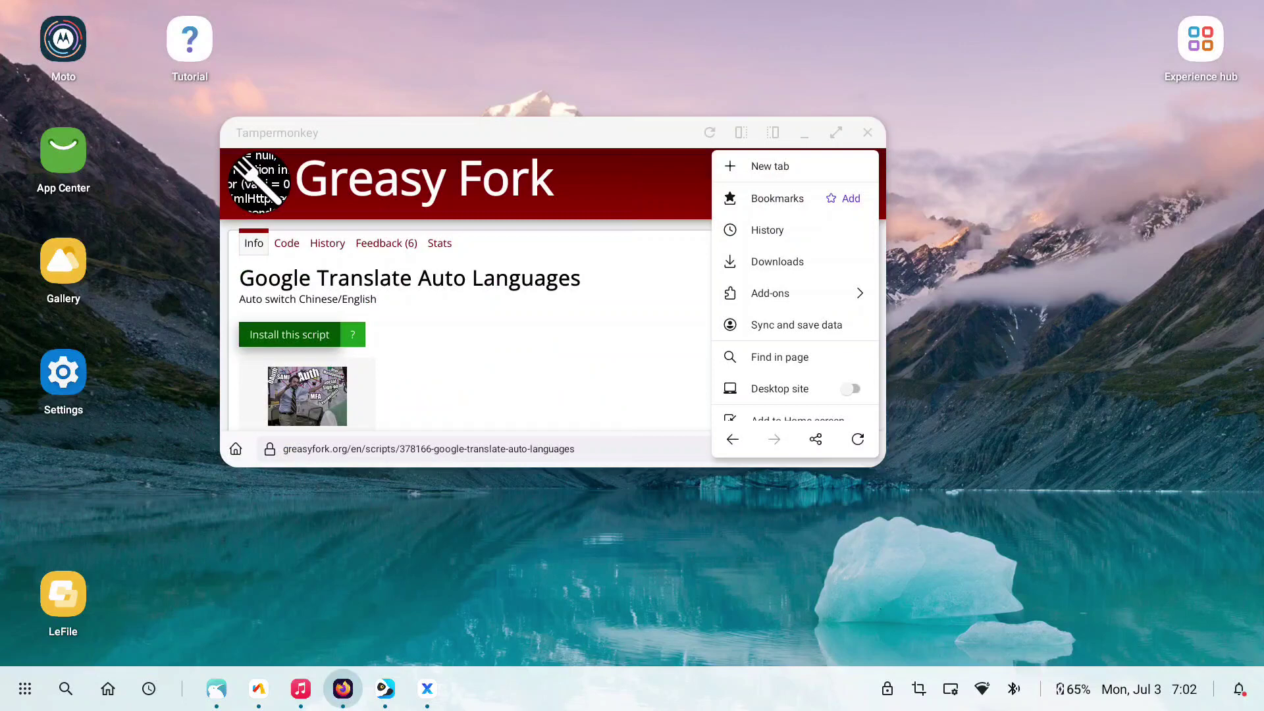
pyautogui.scroll(-1, 798, 297)
pyautogui.scroll(-2, 798, 296)
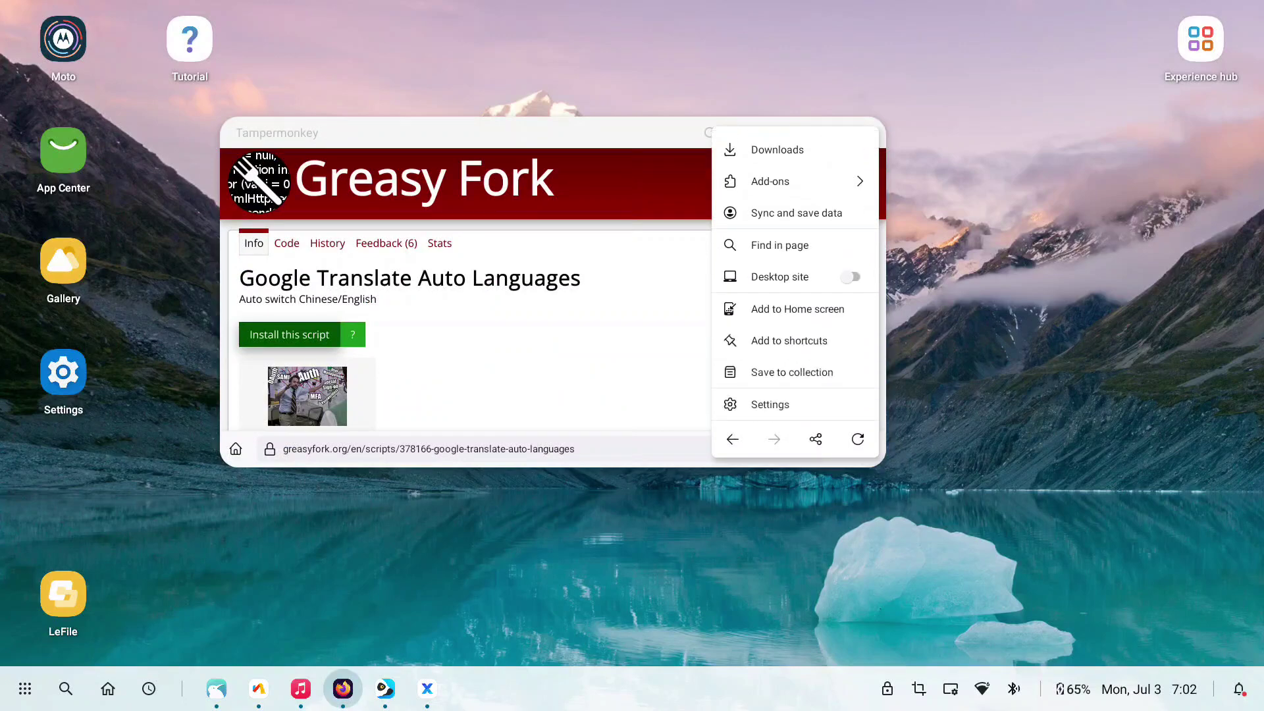
pyautogui.scroll(3, 798, 297)
pyautogui.click(779, 254)
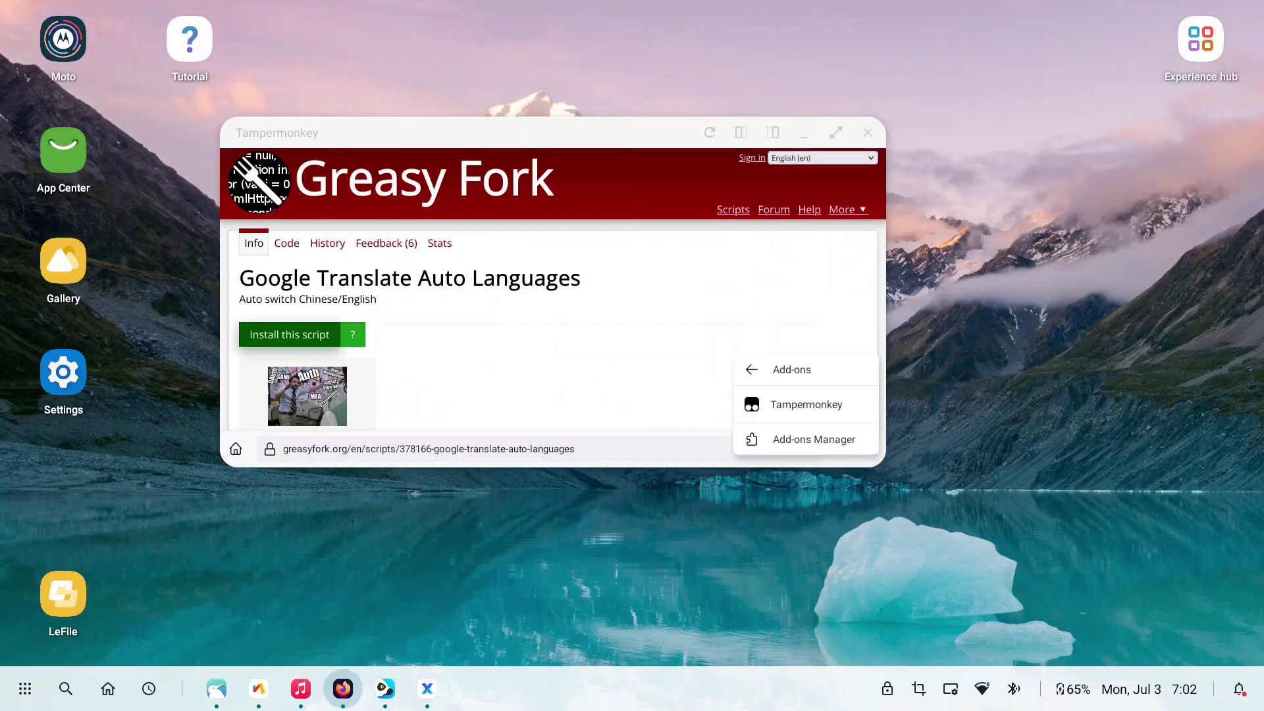
pyautogui.click(805, 404)
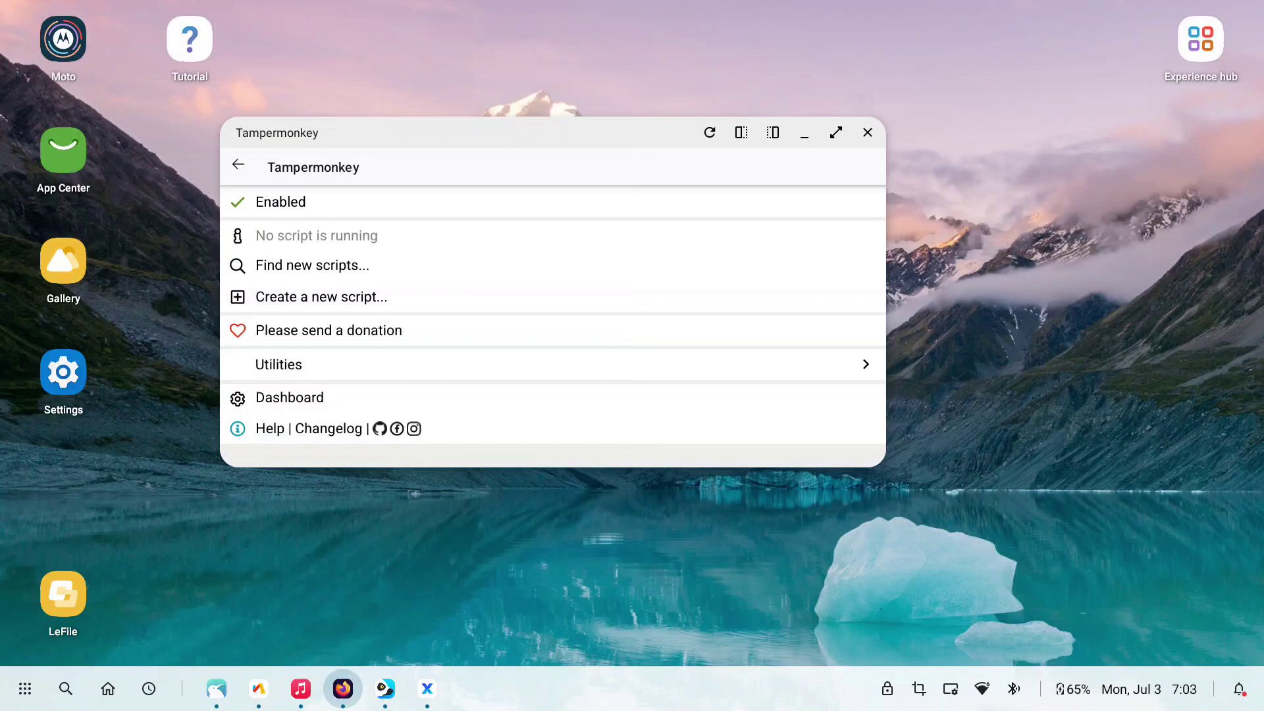
pyautogui.click(290, 396)
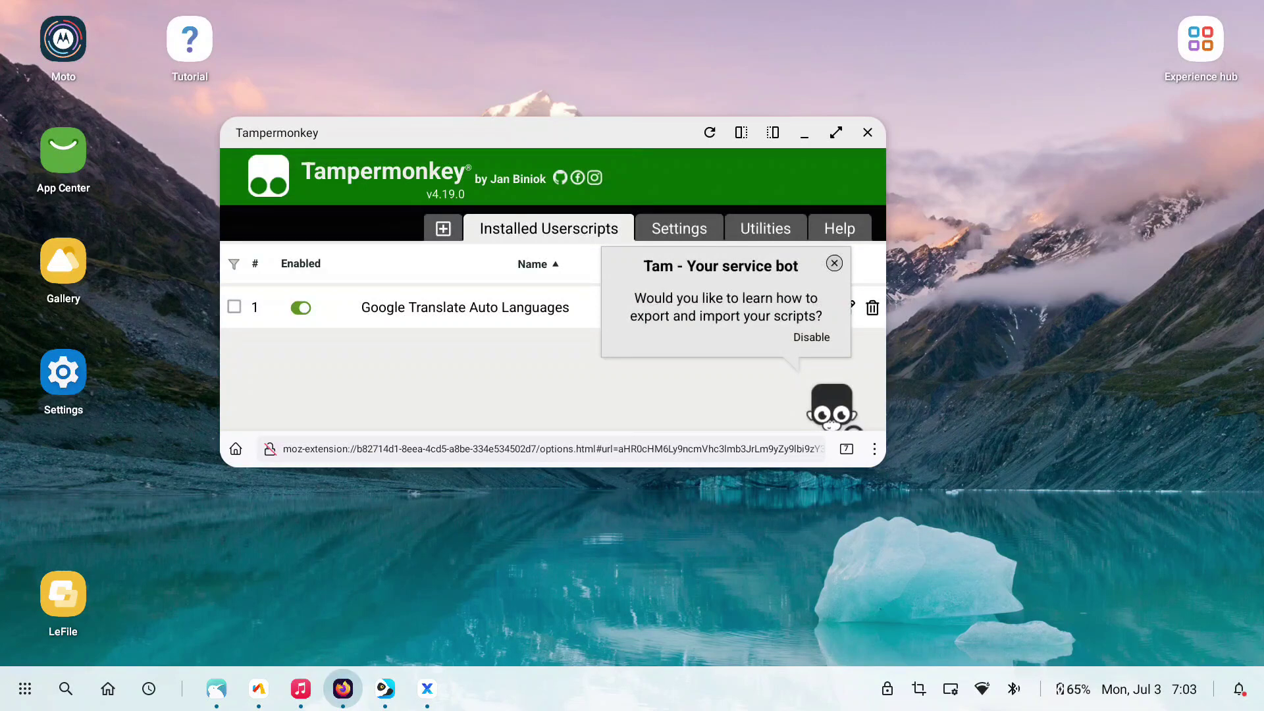
# Maximize Kiwi and search the Chrome Web Store for 'tampermonkey' from the extensions page.
pyautogui.click(217, 689)
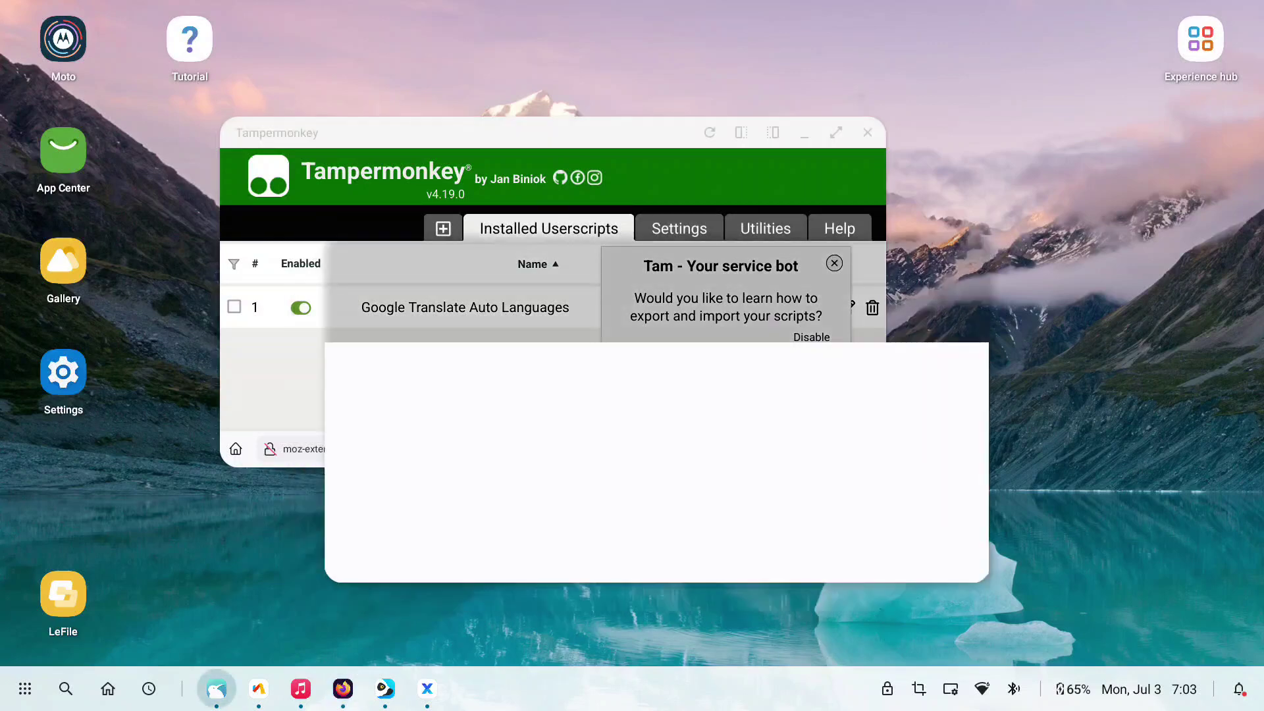
pyautogui.click(993, 215)
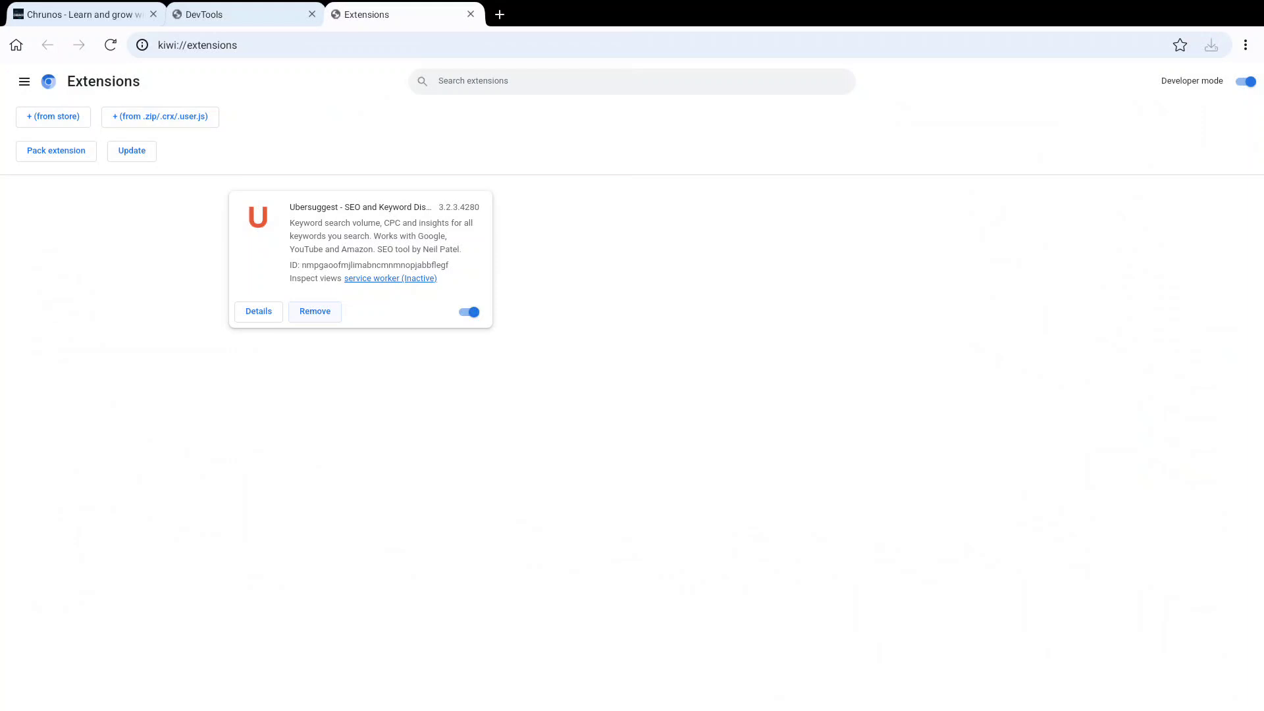
pyautogui.click(55, 116)
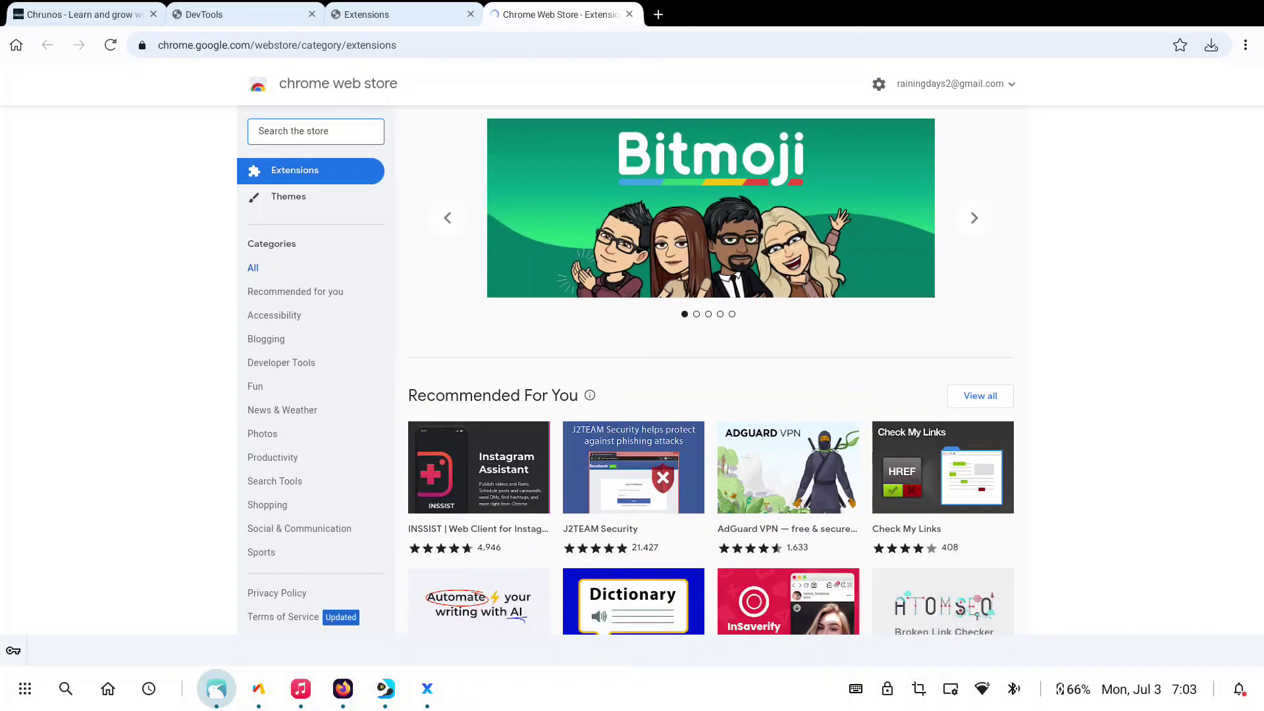
pyautogui.write('tampe')
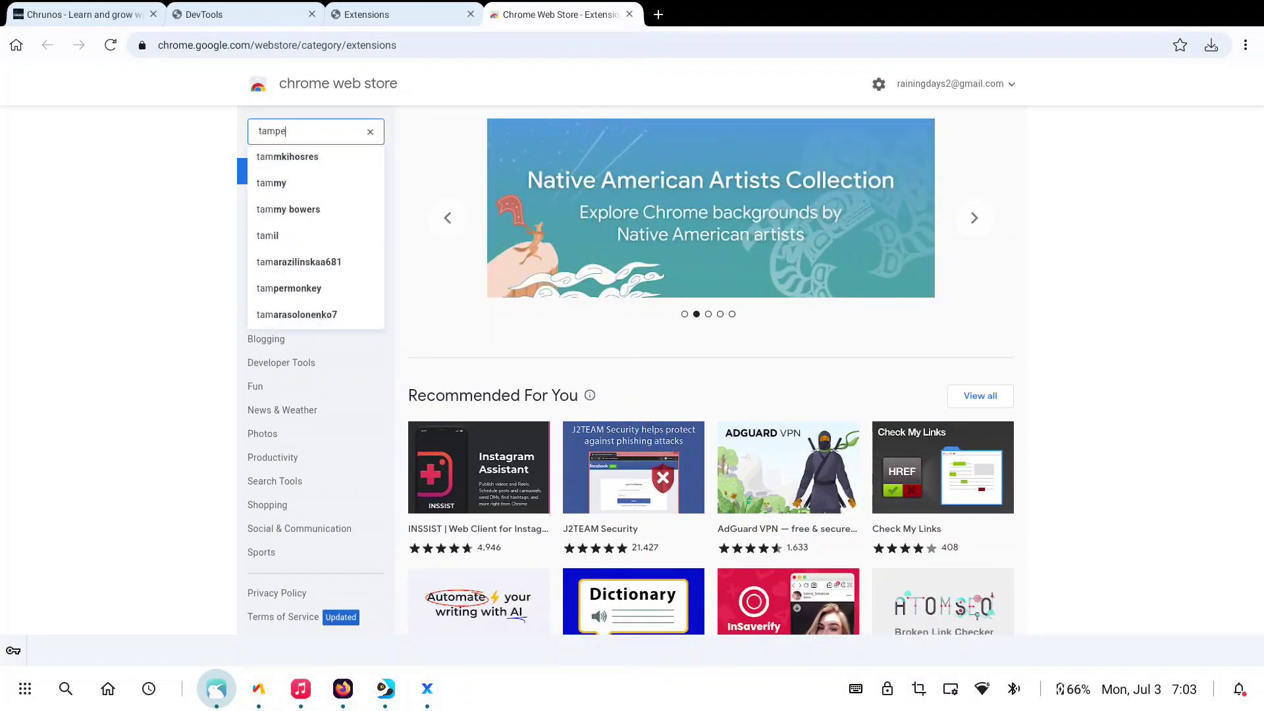
pyautogui.write('rmonkey')
pyautogui.press('Return')
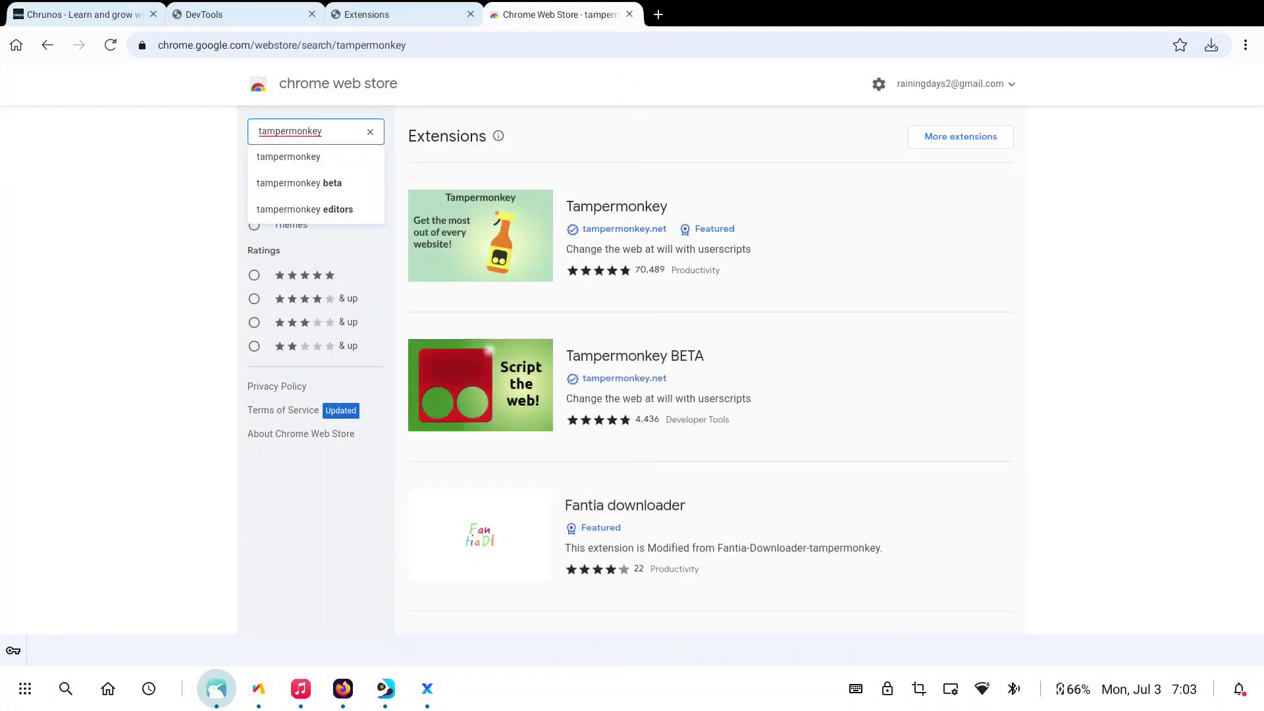
# Add Tampermonkey to Kiwi from its store page and open its panel from the overflow menu.
pyautogui.click(617, 237)
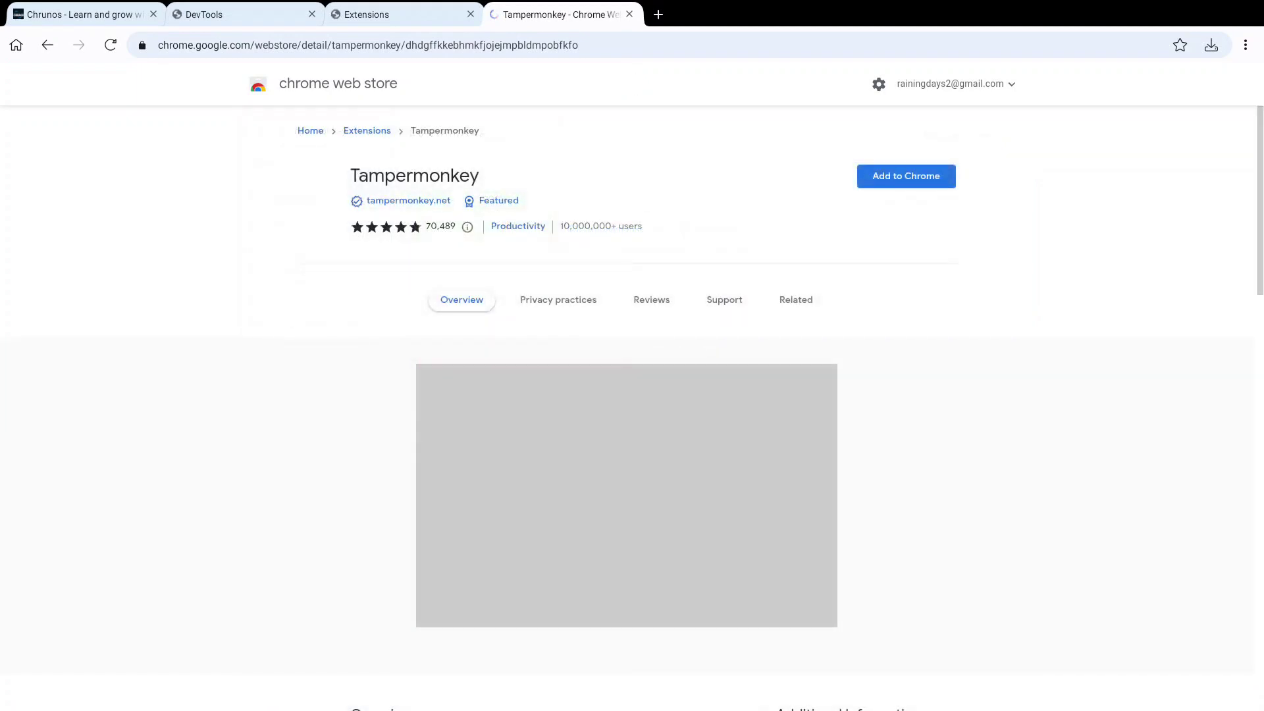
pyautogui.click(914, 175)
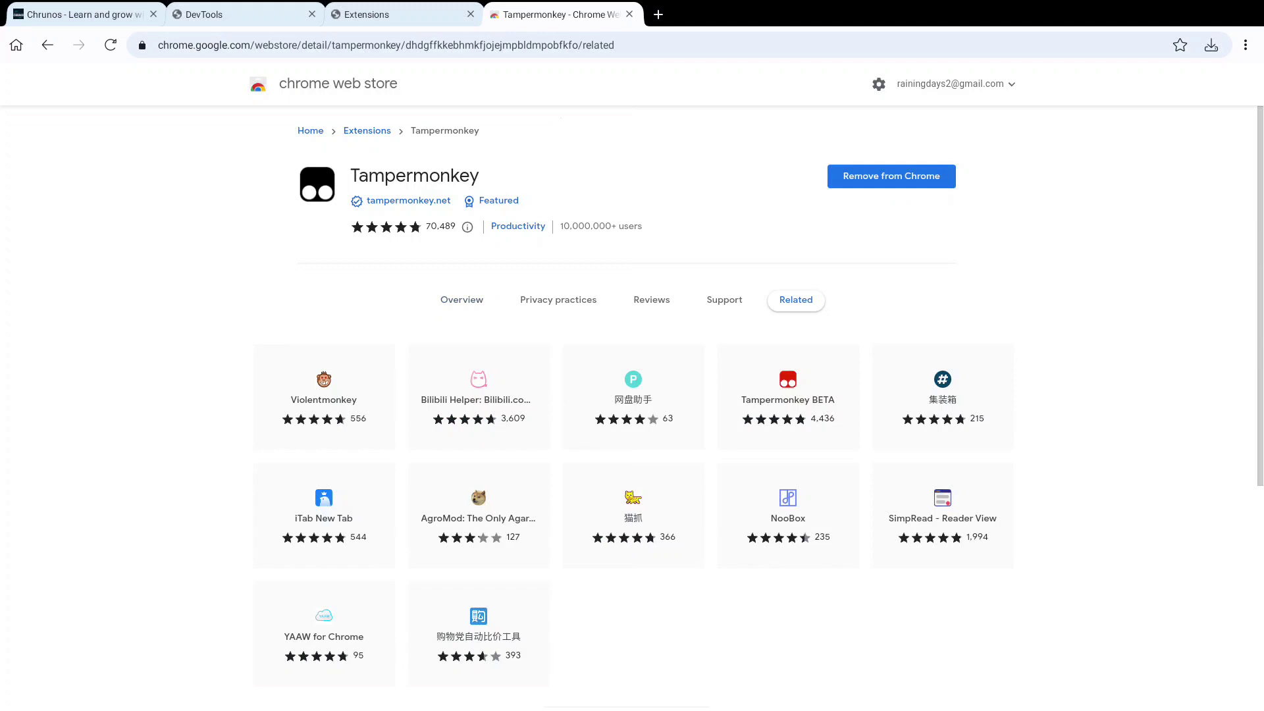
pyautogui.click(1245, 44)
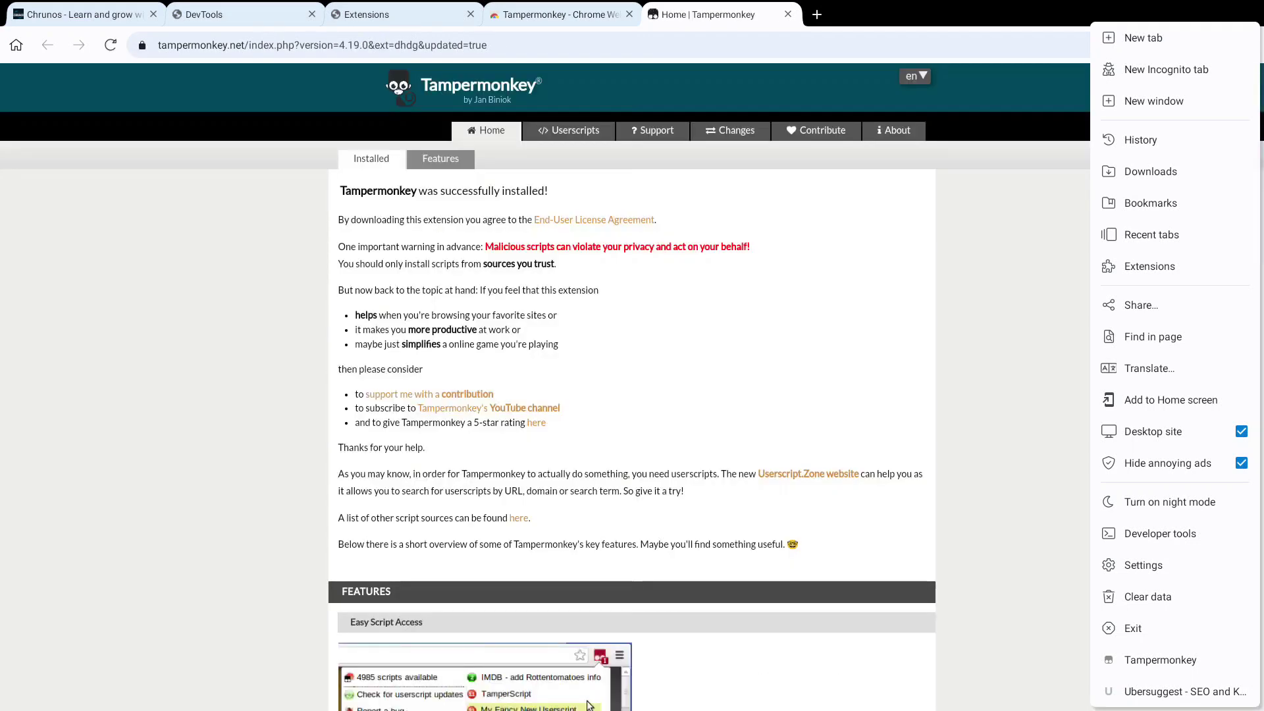
pyautogui.click(1160, 660)
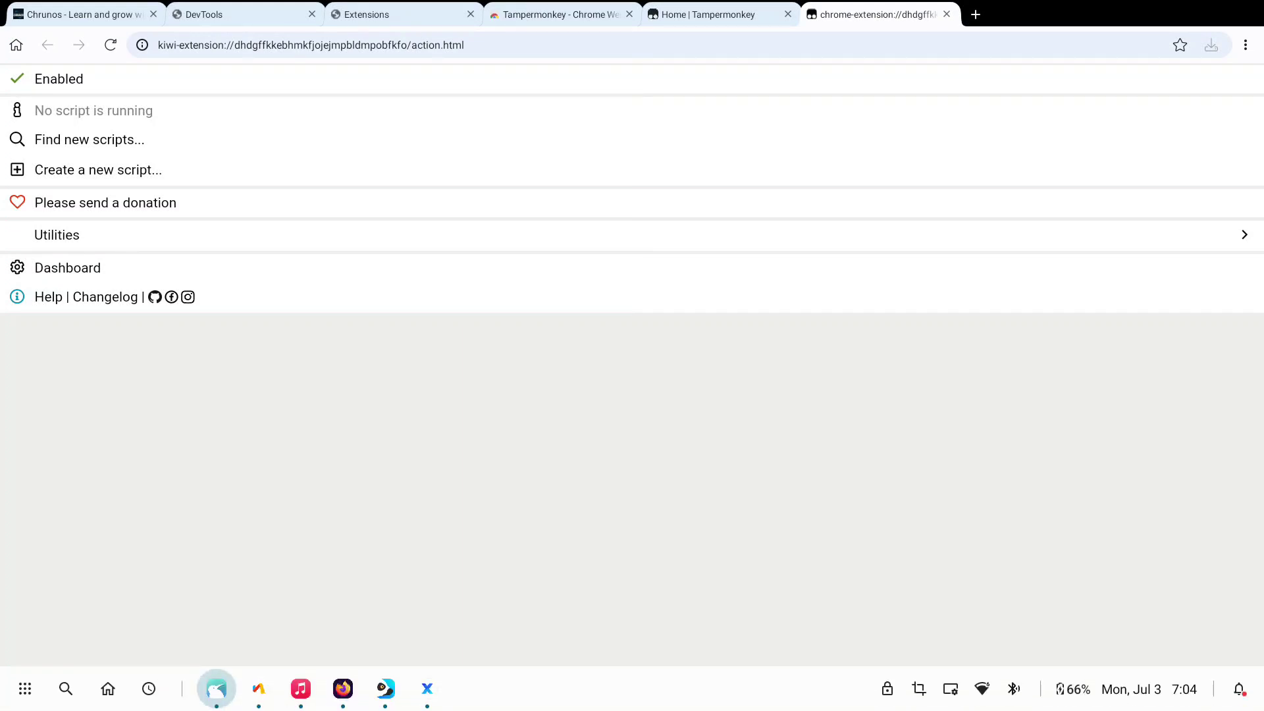
# Bring Via Browser to fullscreen and open its menu to reach the Scripts settings.
pyautogui.click(258, 688)
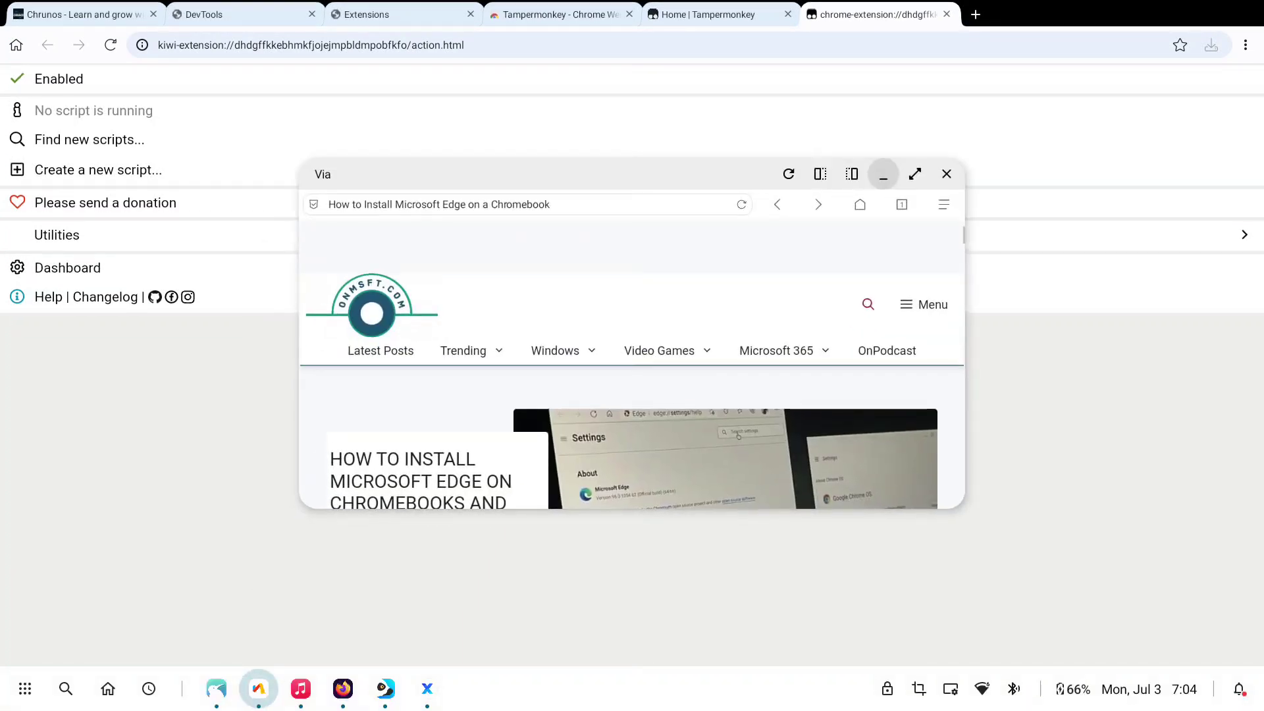
pyautogui.click(915, 174)
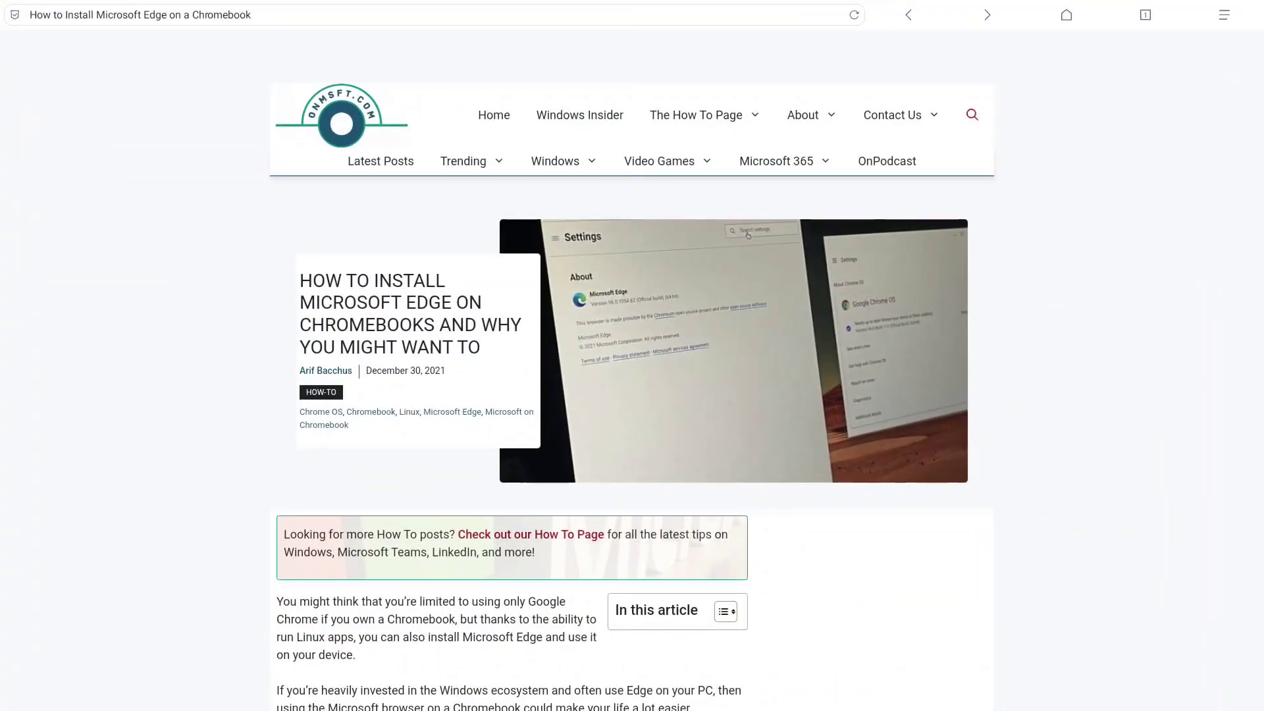
pyautogui.click(1225, 15)
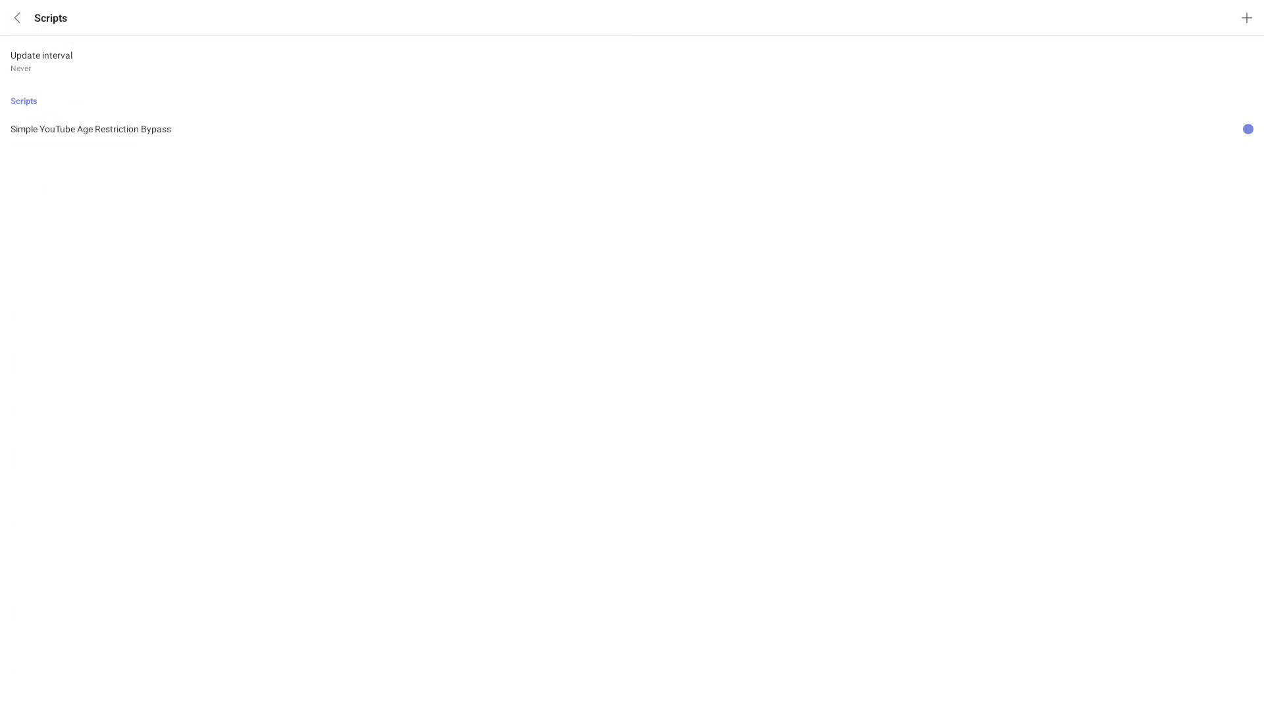
# Open Via's 'Import script from URL' dialog, then cancel it.
pyautogui.click(1246, 18)
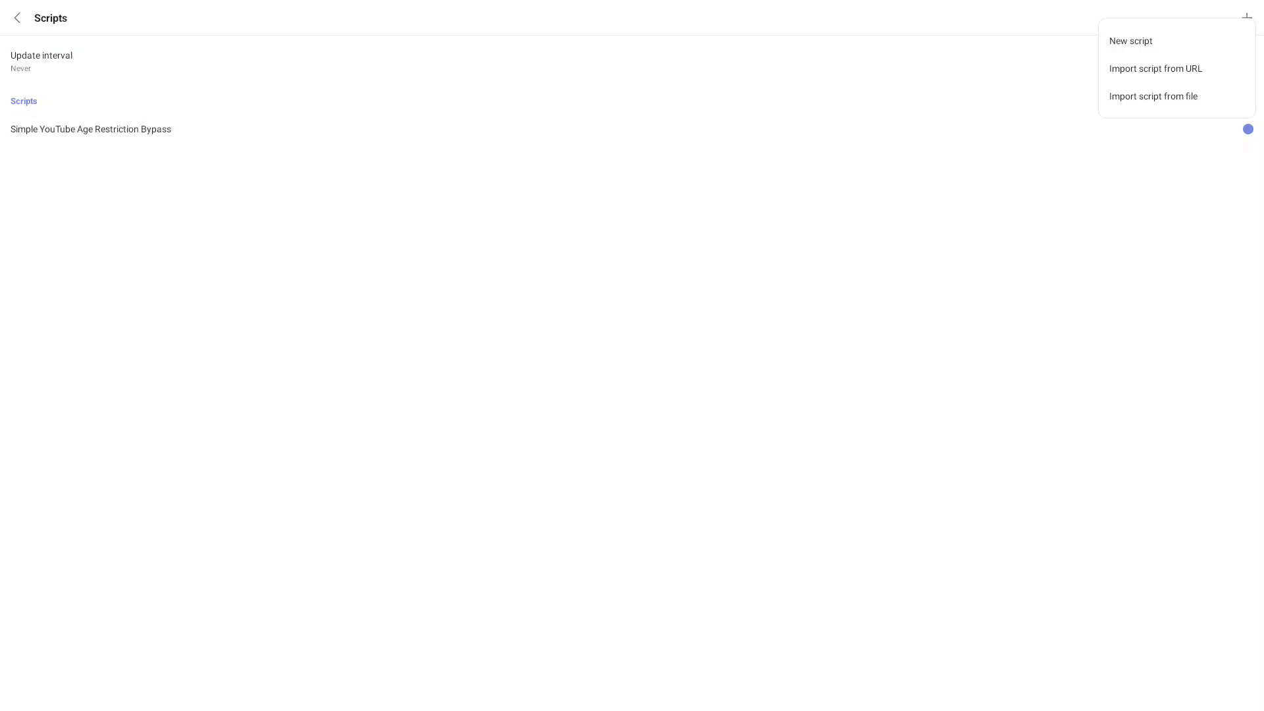
pyautogui.click(1155, 67)
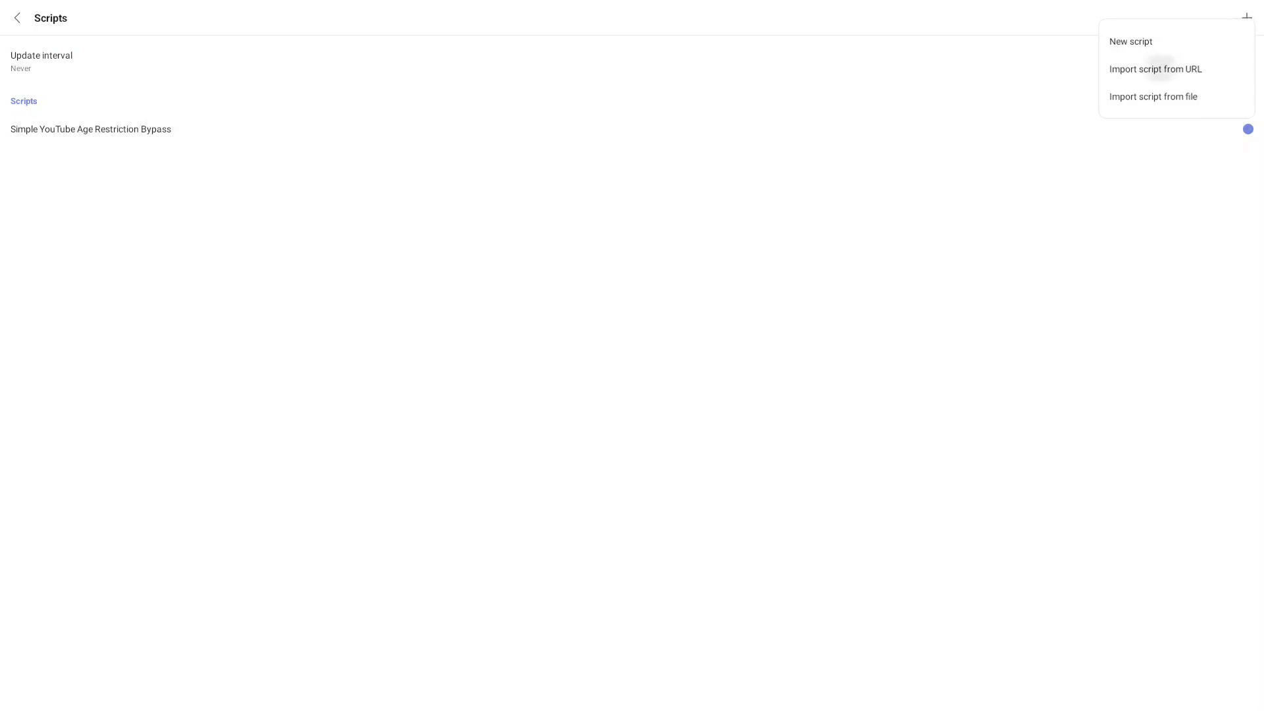
pyautogui.press('Escape')
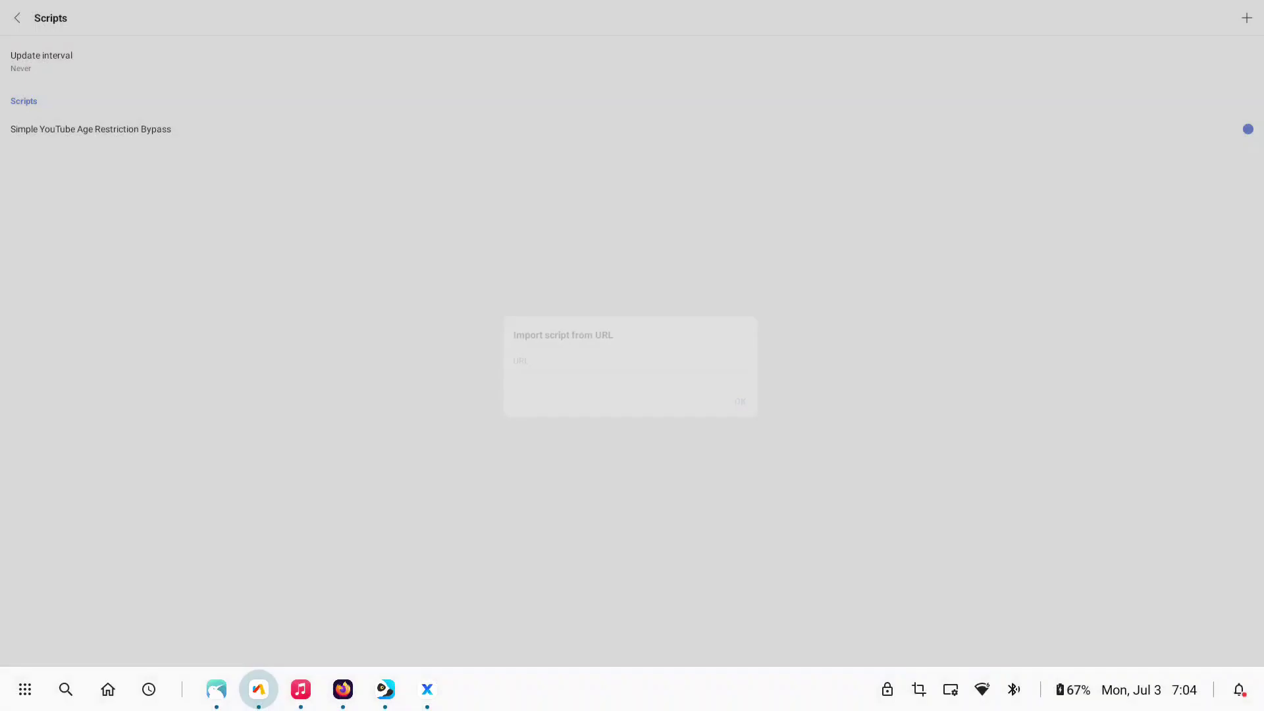
# Copy the Greasy Fork script address from Firefox's tab and return to Via's add-script menu.
pyautogui.click(343, 688)
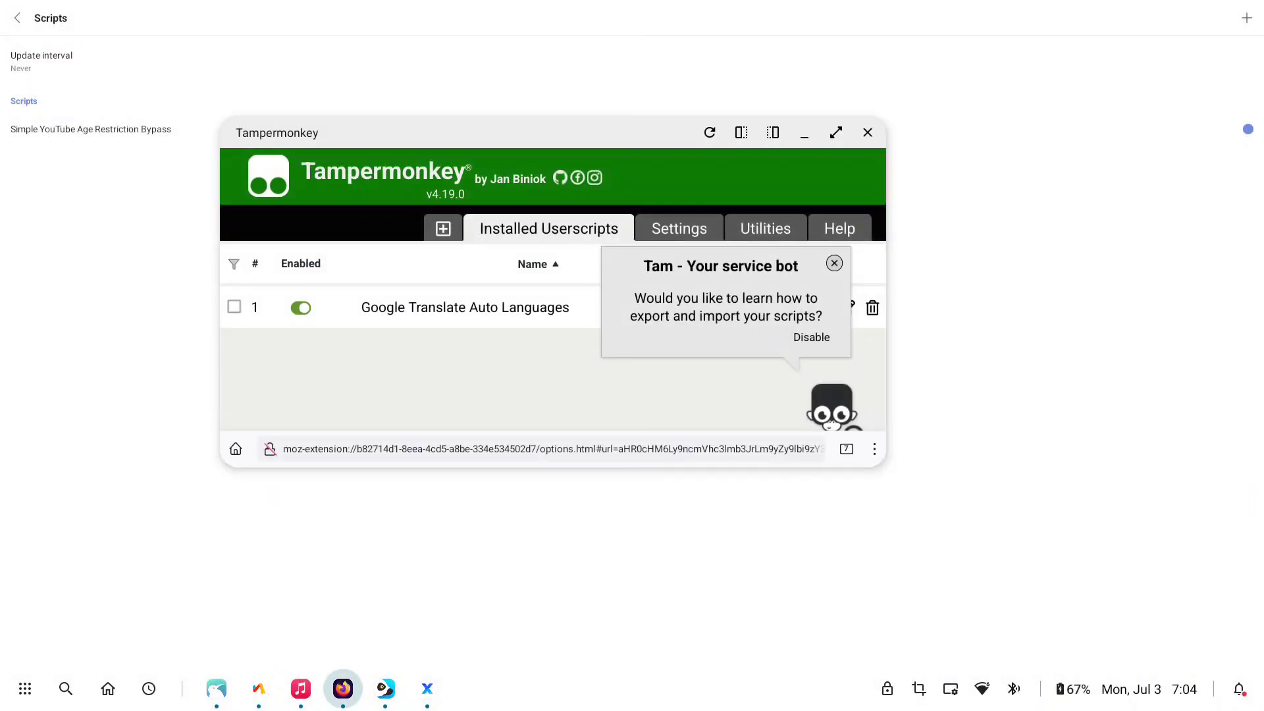
pyautogui.click(846, 449)
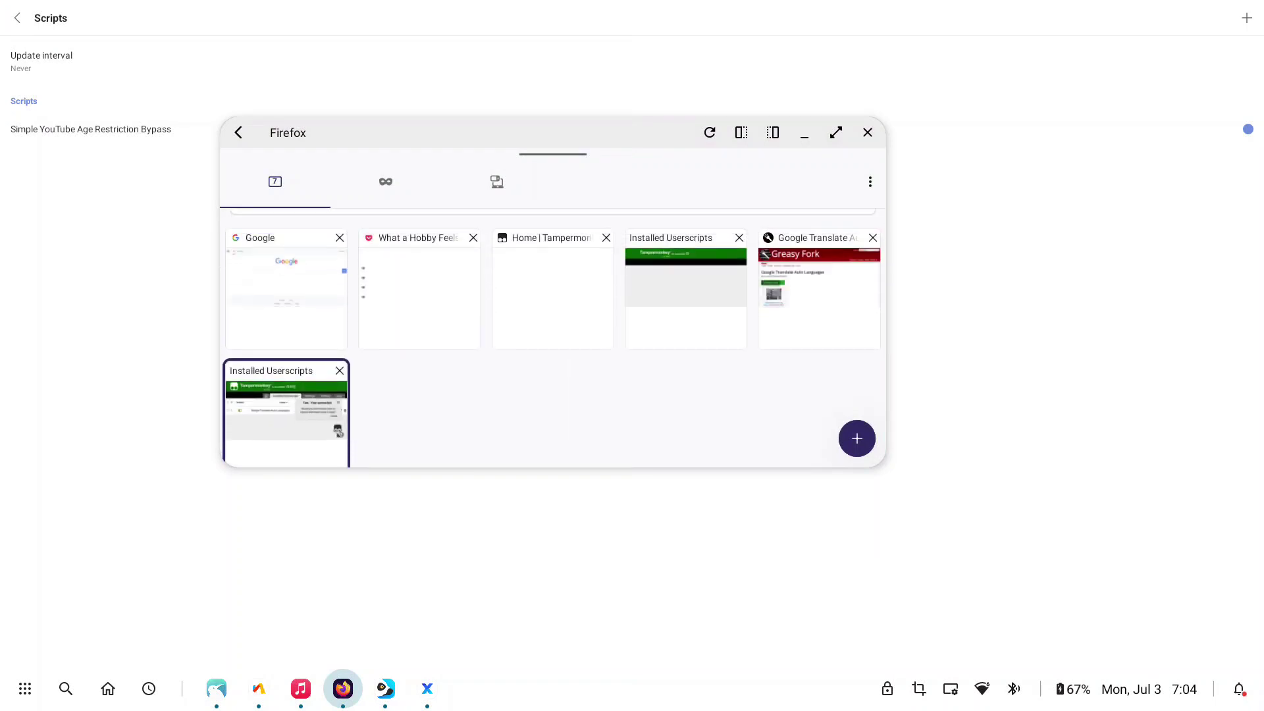
pyautogui.click(818, 296)
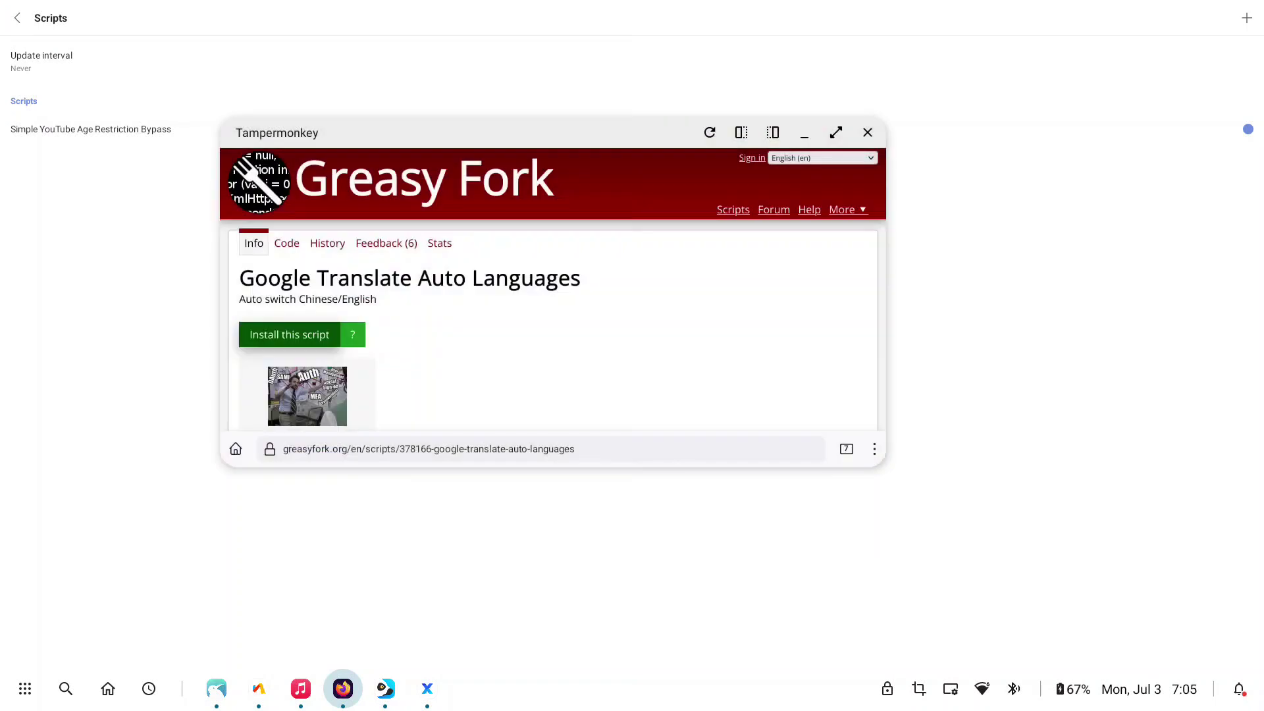
pyautogui.click(427, 449)
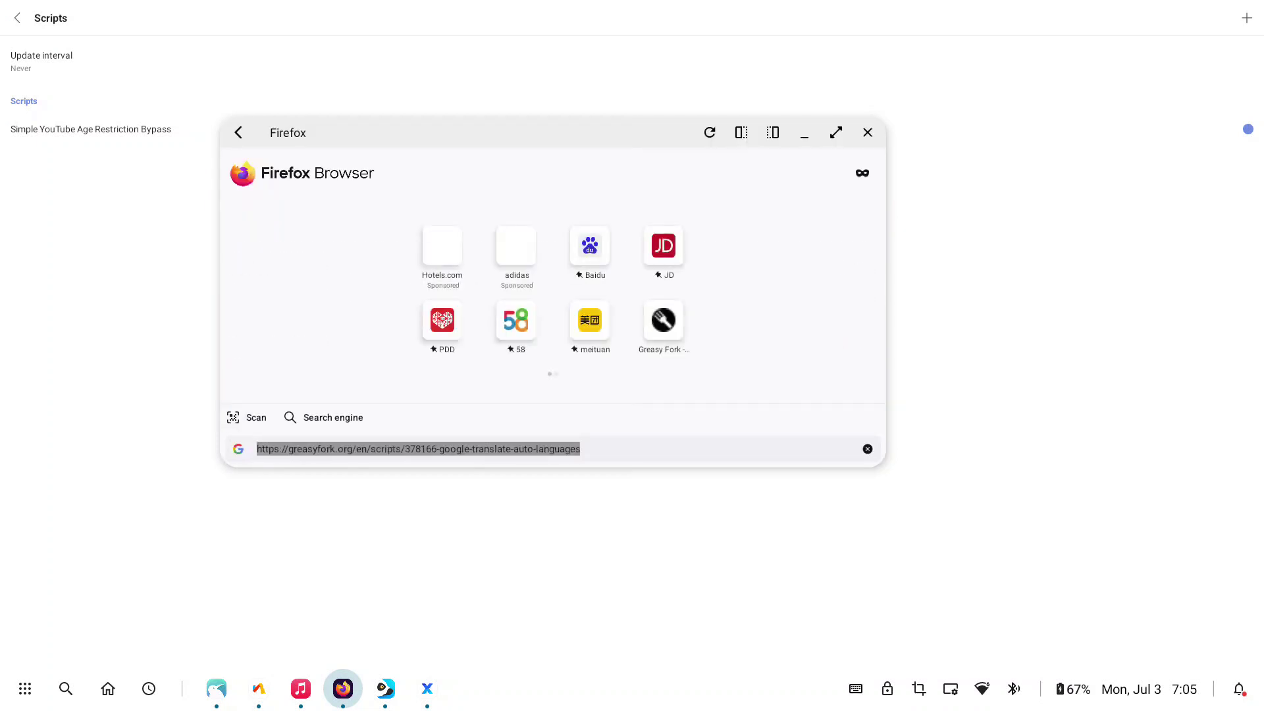
pyautogui.click(417, 449)
pyautogui.click(412, 421)
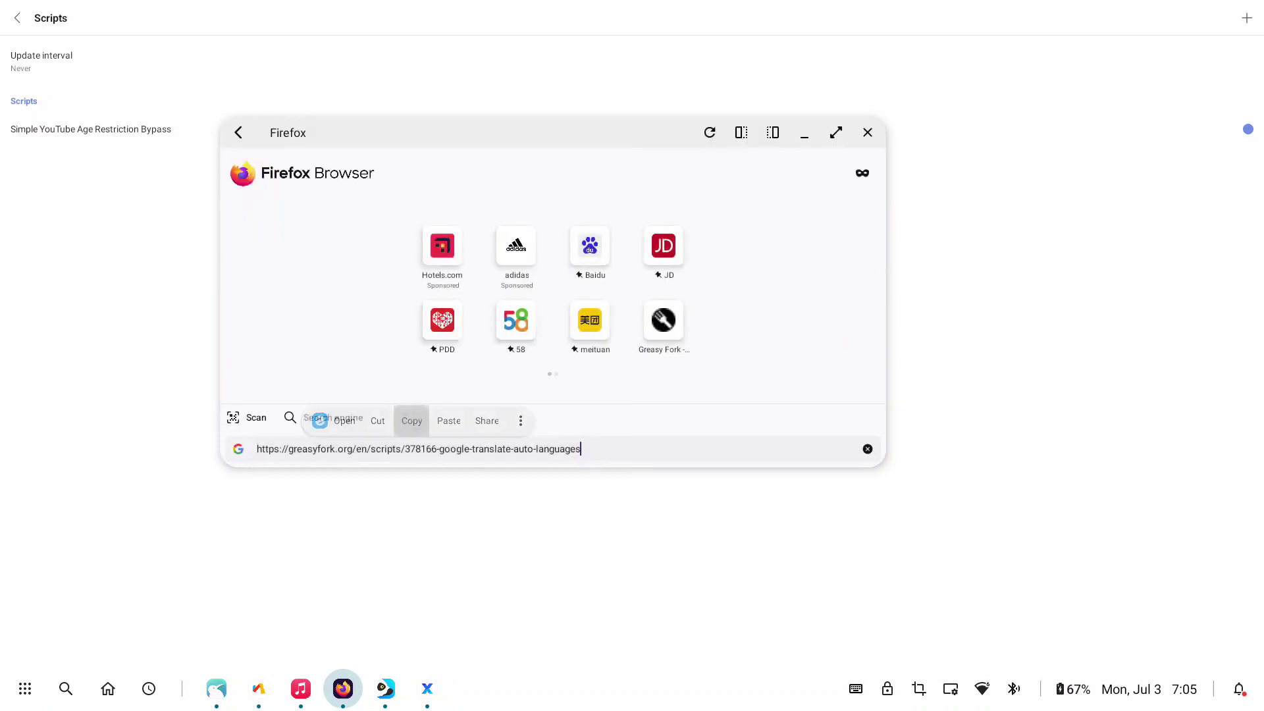
pyautogui.click(343, 689)
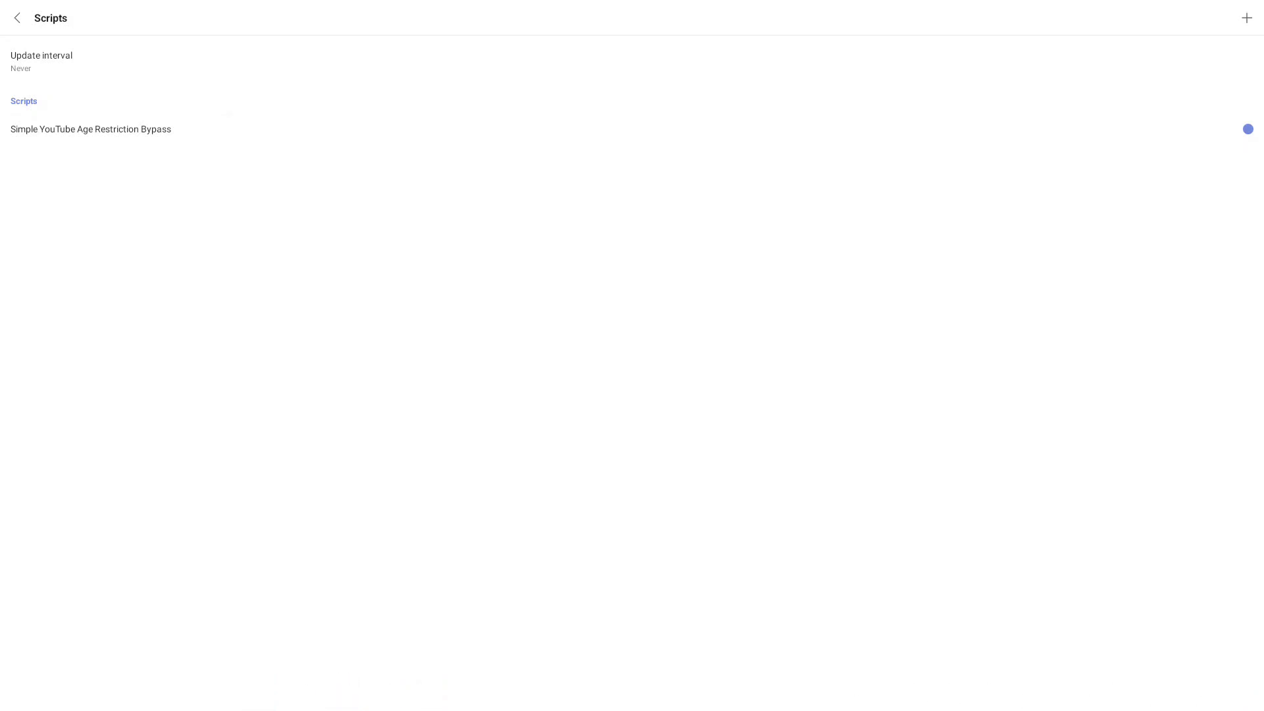
pyautogui.click(1246, 18)
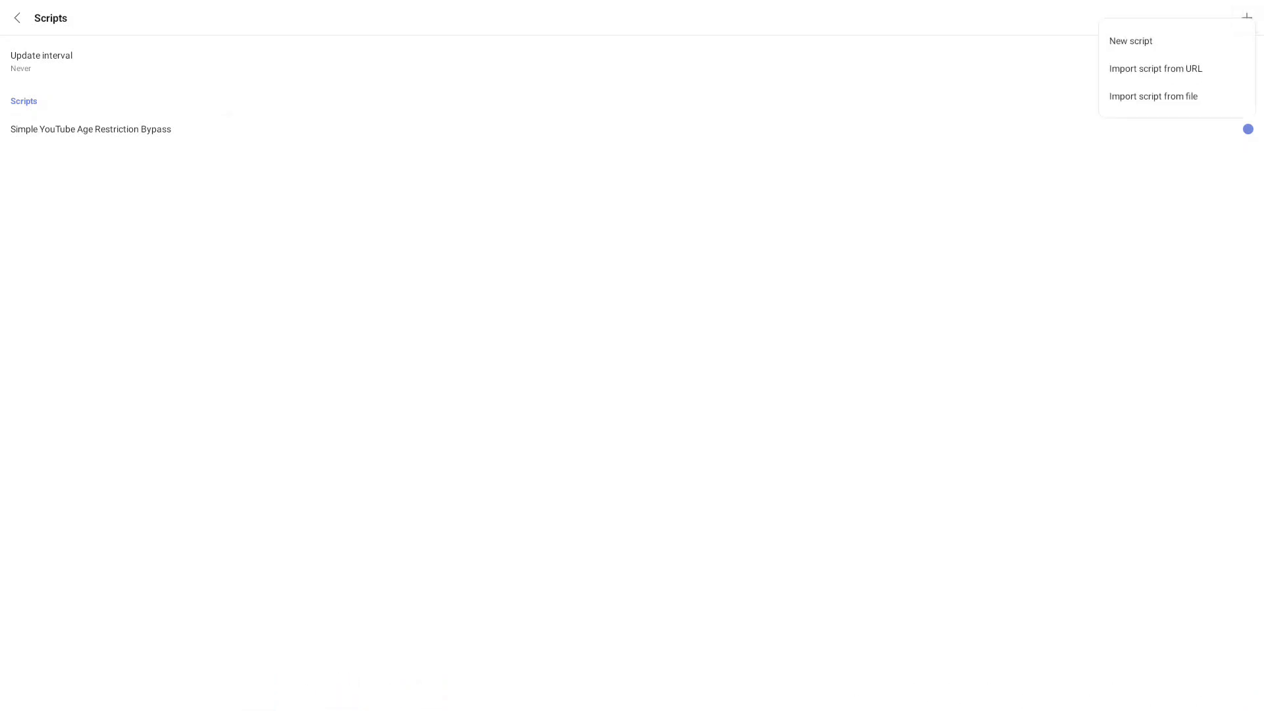
# Paste the Greasy Fork script URL into Via's 'Import script from URL' dialog and submit it.
pyautogui.click(1155, 68)
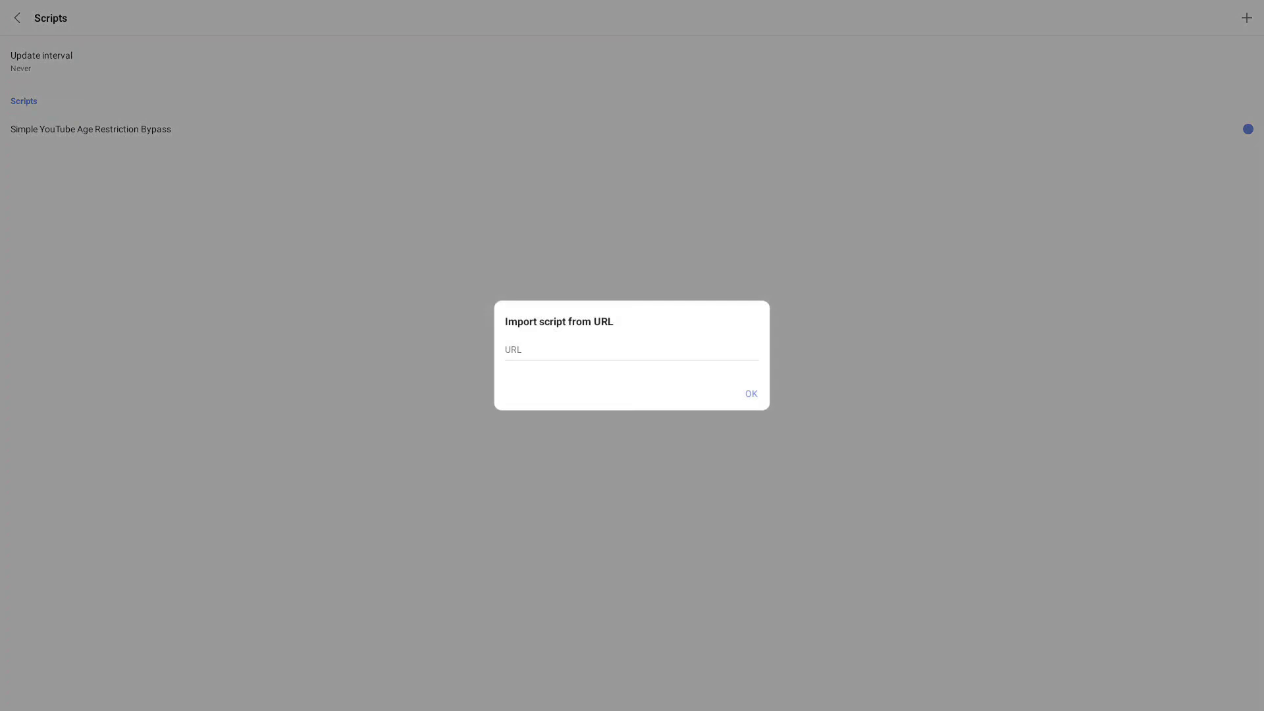
pyautogui.hotkey('ctrl', 'v')
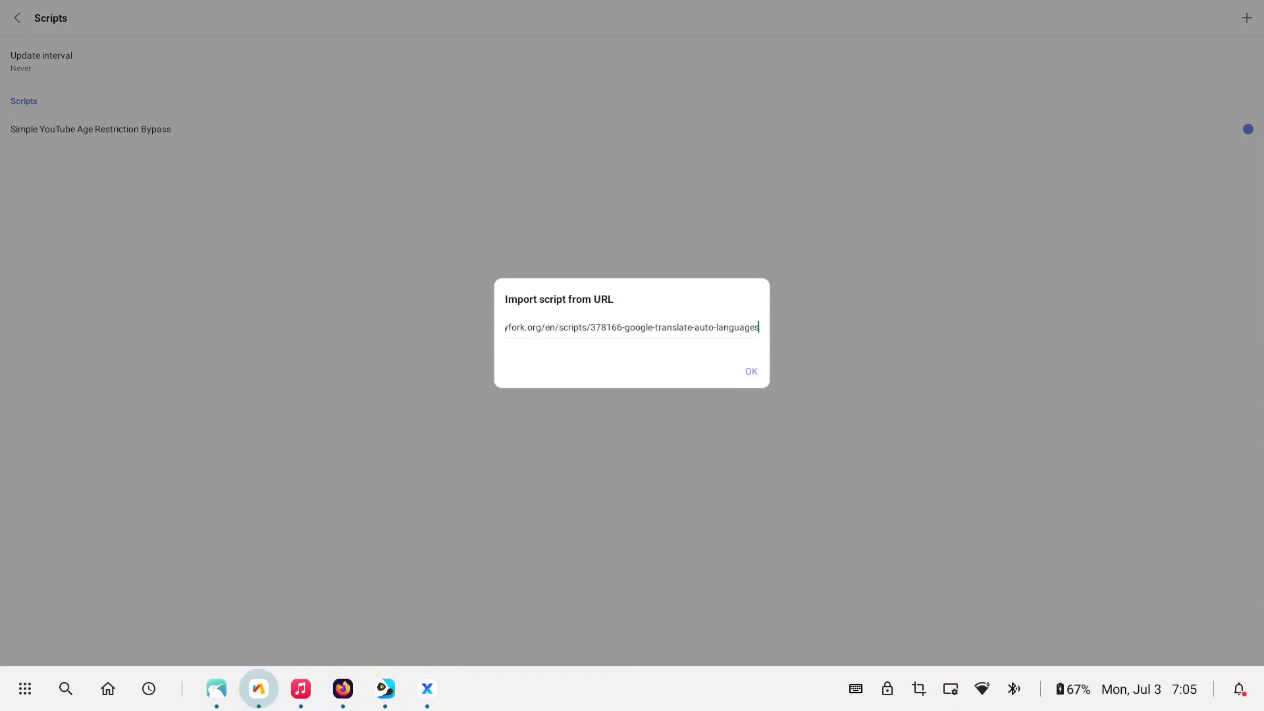
pyautogui.press('Return')
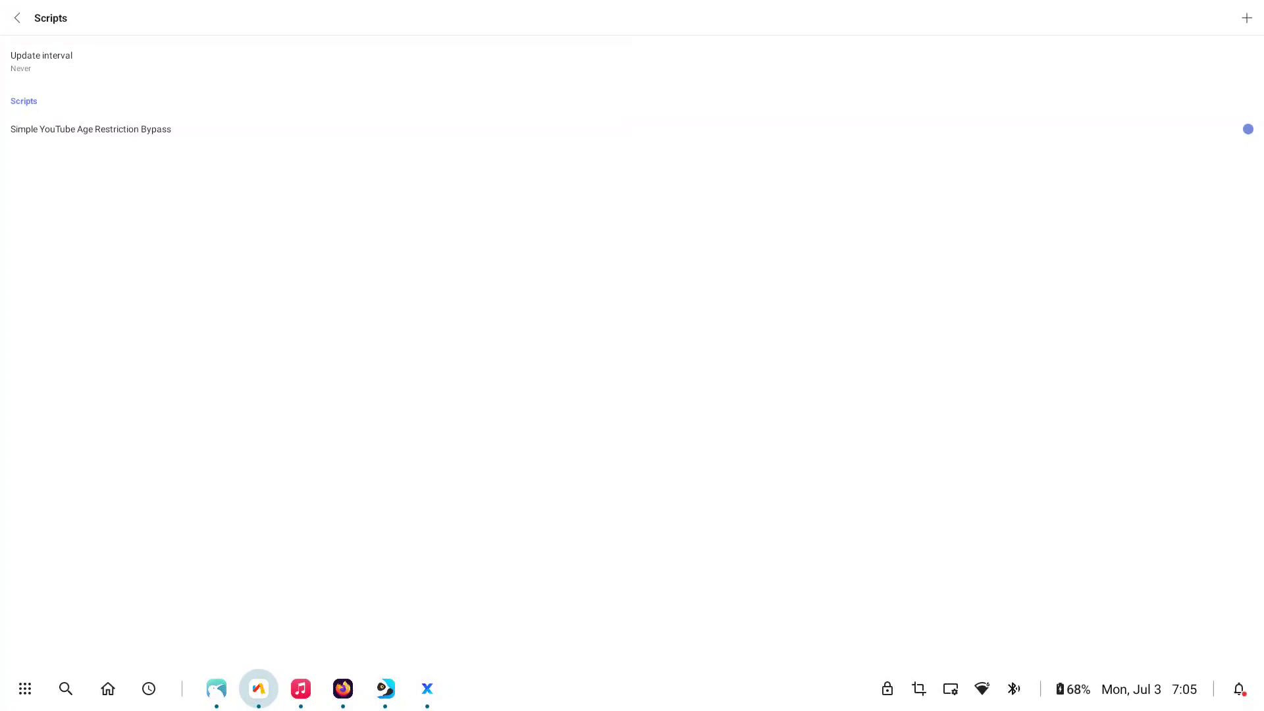
# Copy the userscript's SOURCE URL from Firefox's Tampermonkey install page.
pyautogui.click(343, 688)
pyautogui.press('Return')
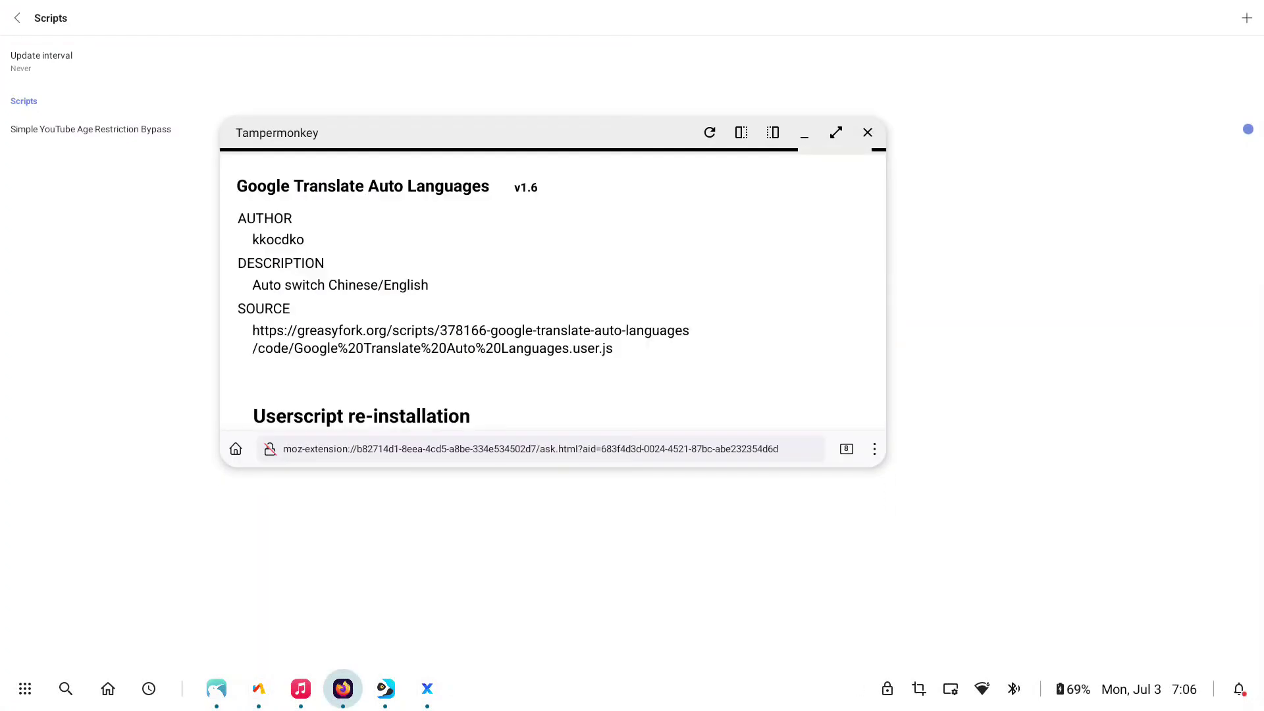
pyautogui.doubleClick(267, 331)
pyautogui.moveTo(288, 347)
pyautogui.mouseDown()
pyautogui.moveTo(582, 346)
pyautogui.moveTo(620, 363)
pyautogui.mouseUp()
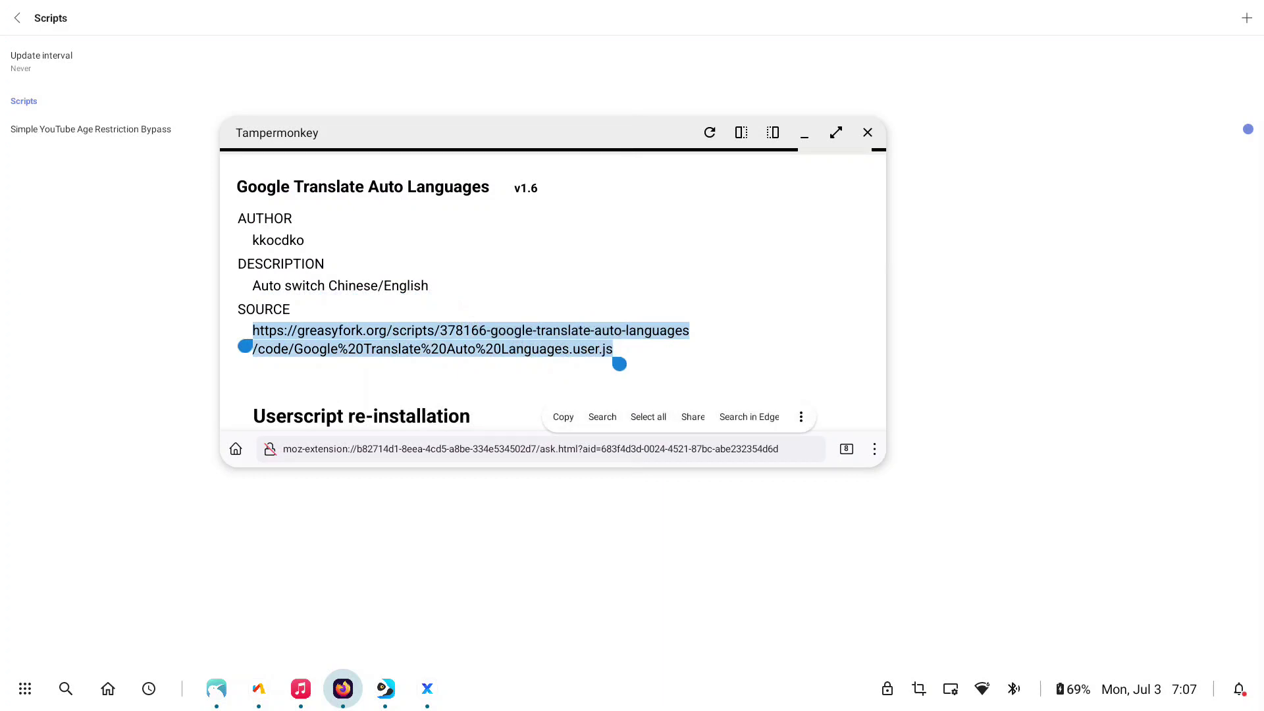
pyautogui.click(563, 417)
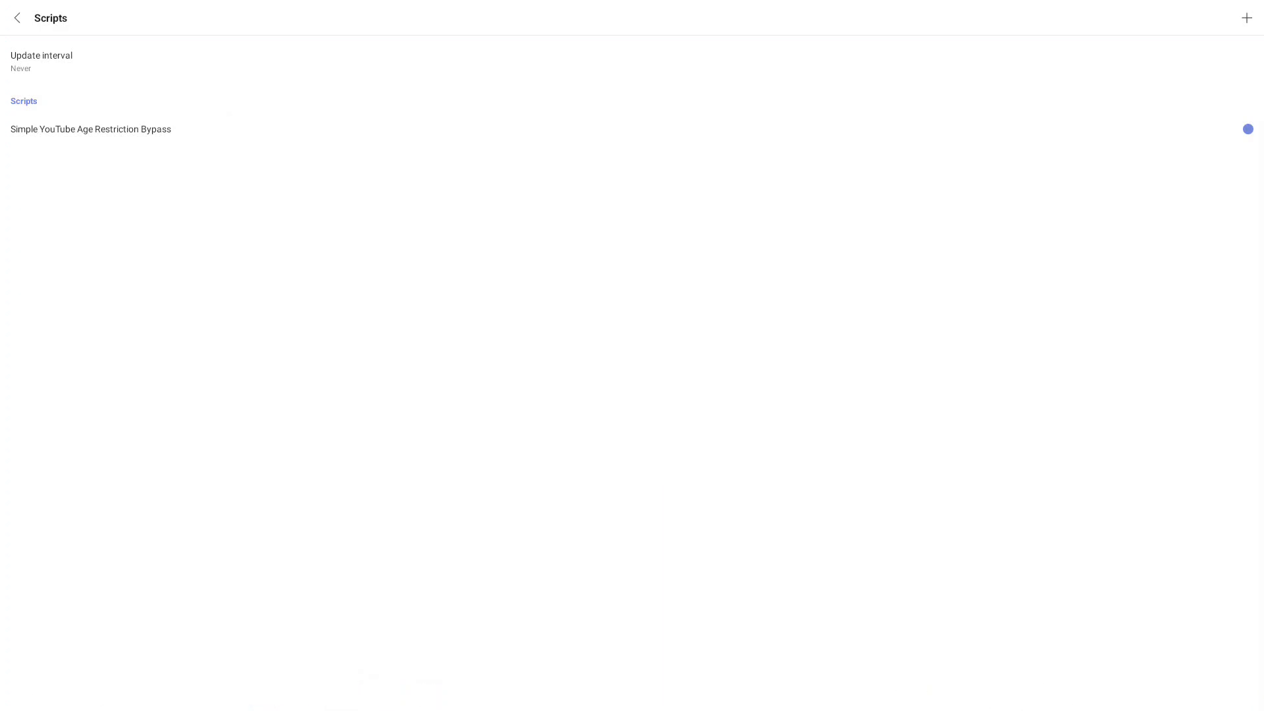
# Import that source URL in Via and confirm installing Google Translate Auto Languages.
pyautogui.click(1245, 18)
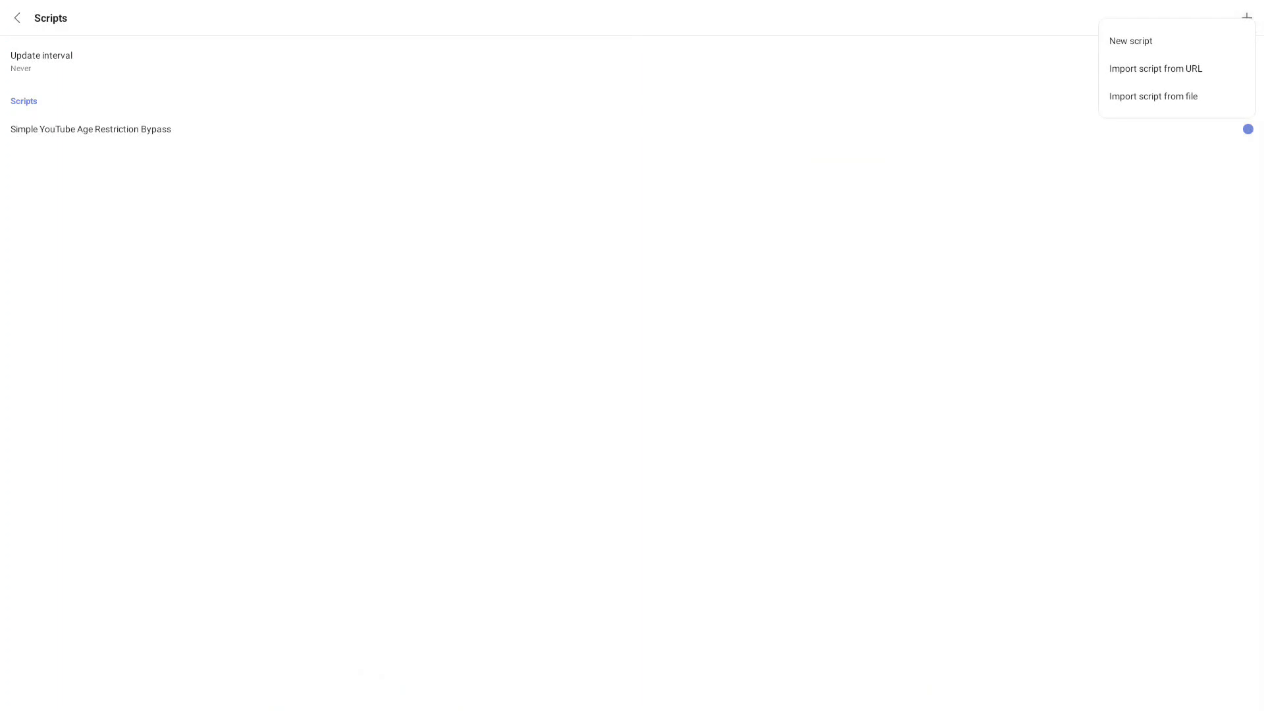
pyautogui.click(1156, 67)
pyautogui.click(505, 351)
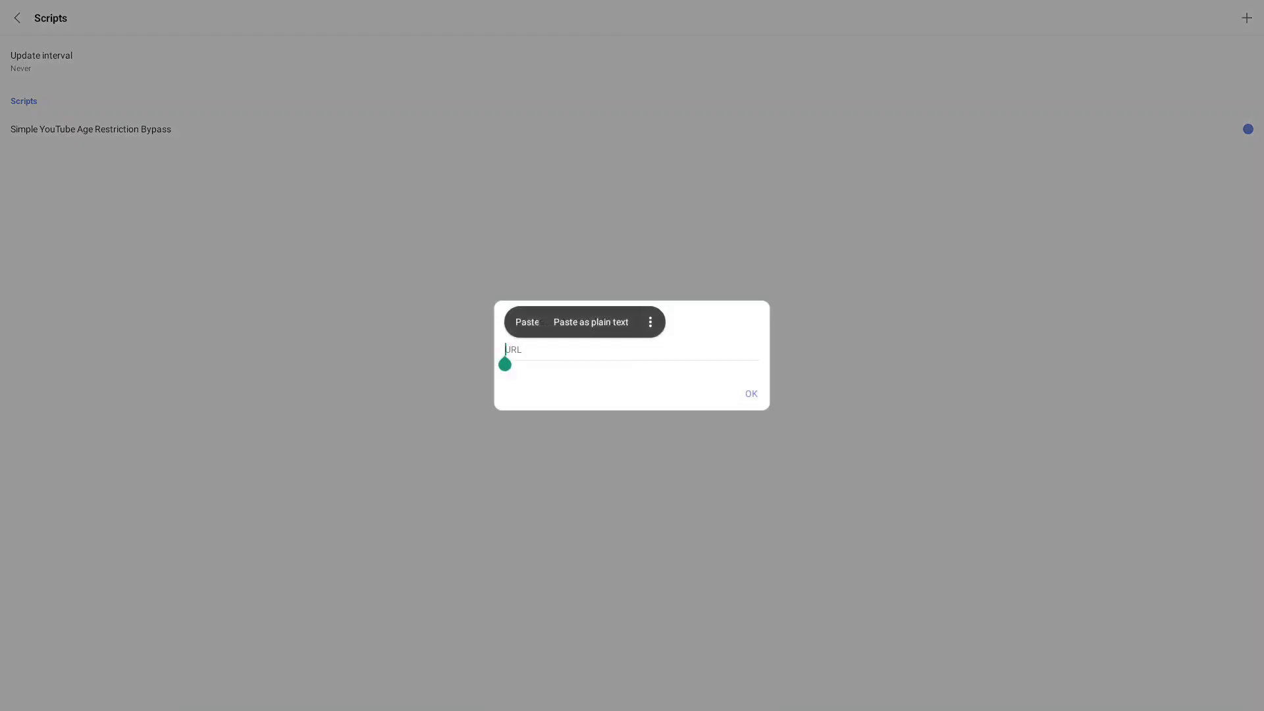
pyautogui.click(524, 323)
pyautogui.click(751, 393)
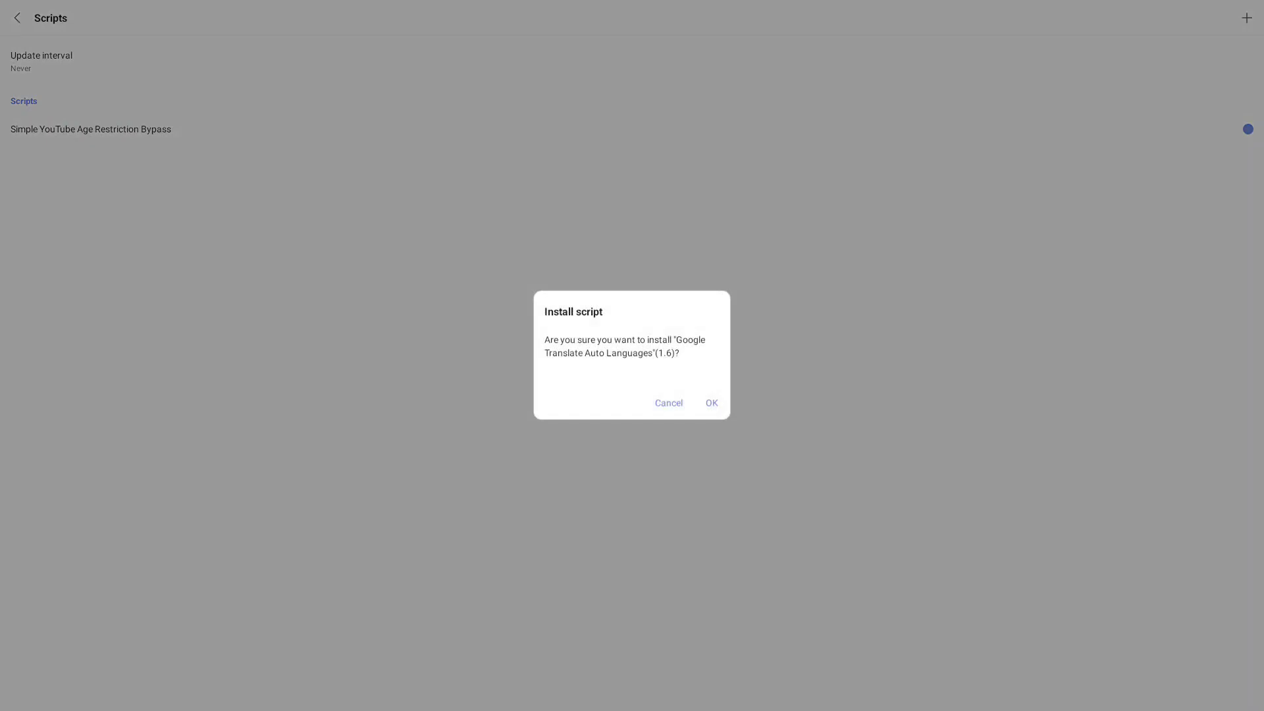
pyautogui.click(711, 403)
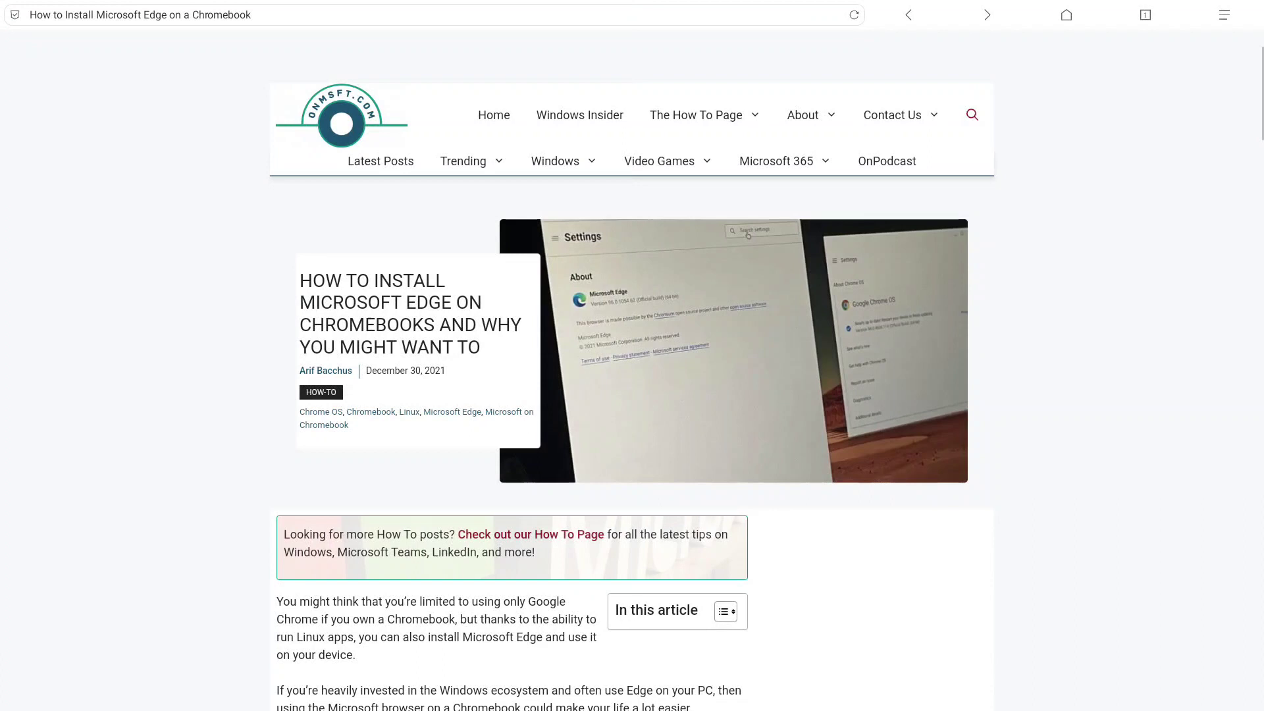
pyautogui.scroll(-5, 633, 395)
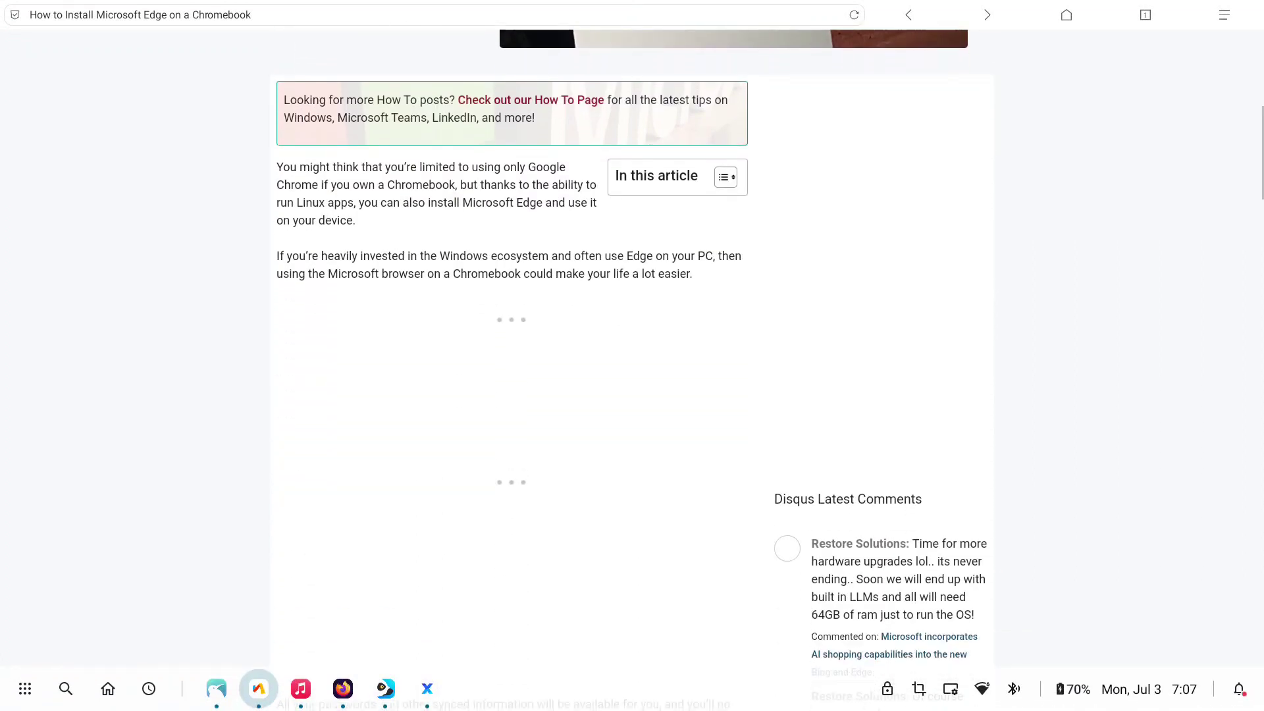
# In Lemur Browser, go from the extensions menu to the Extension Store to get Tampermonkey.
pyautogui.click(385, 688)
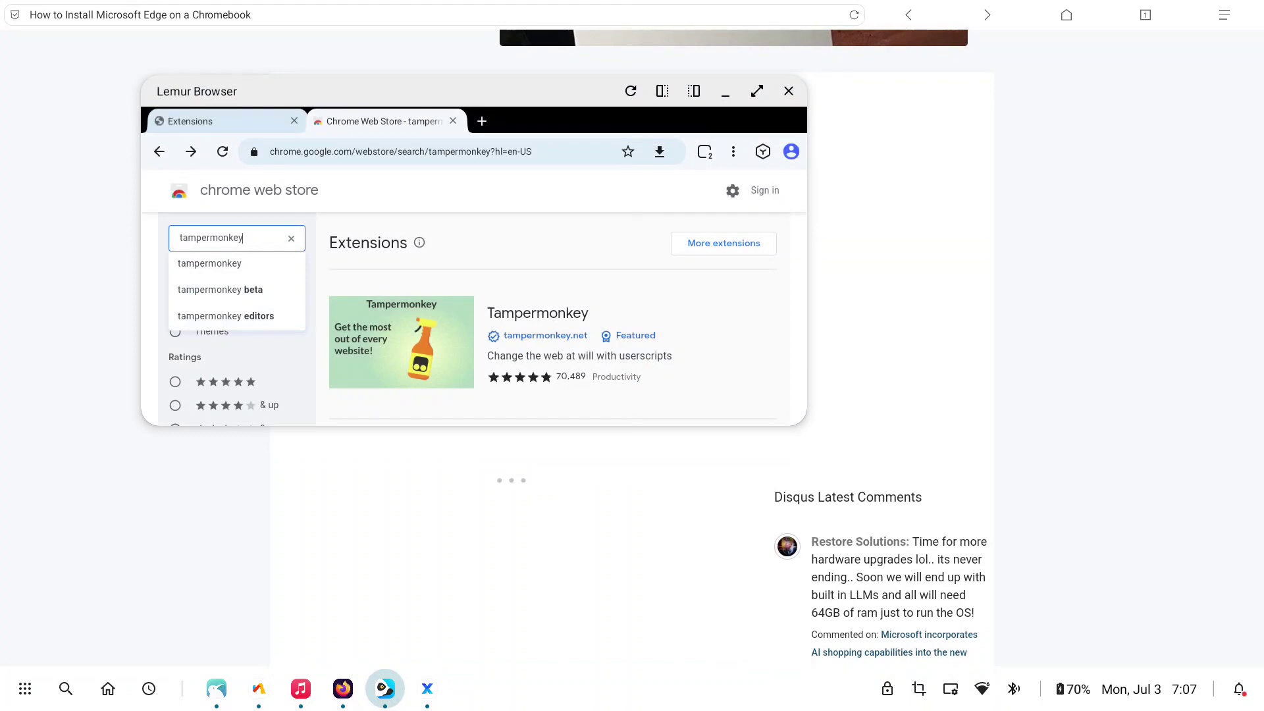
pyautogui.click(762, 151)
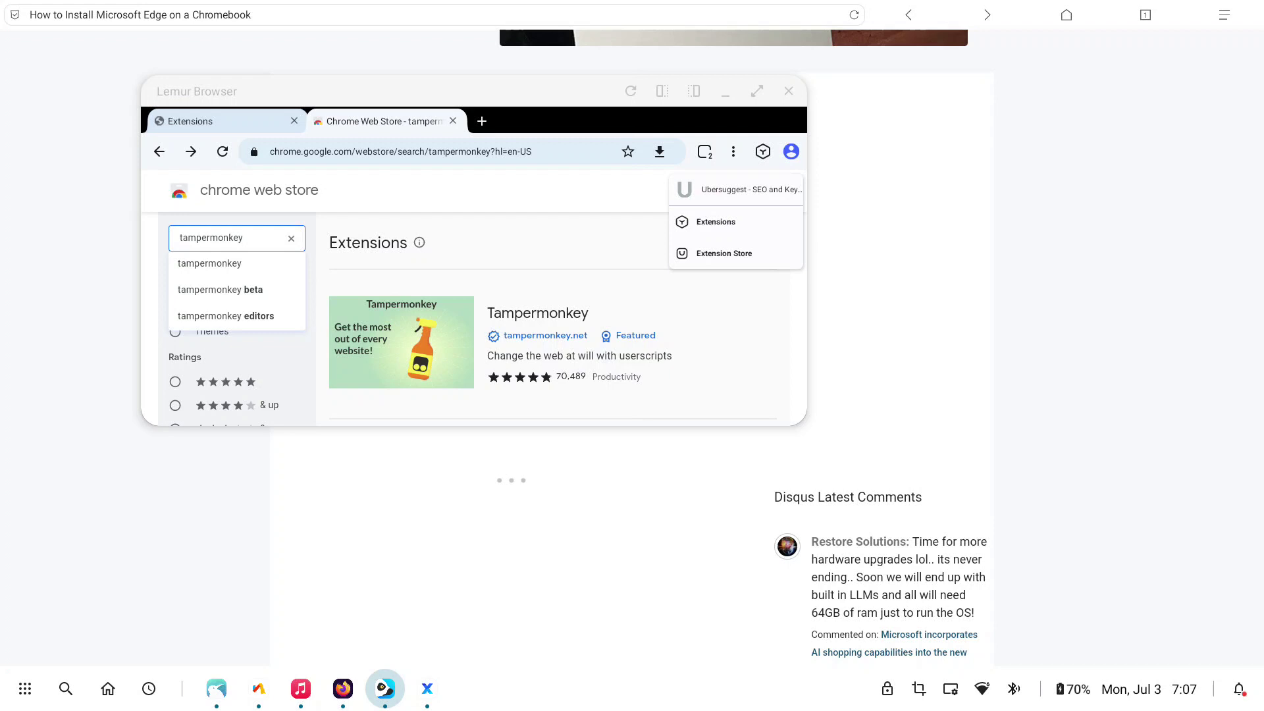
pyautogui.click(723, 253)
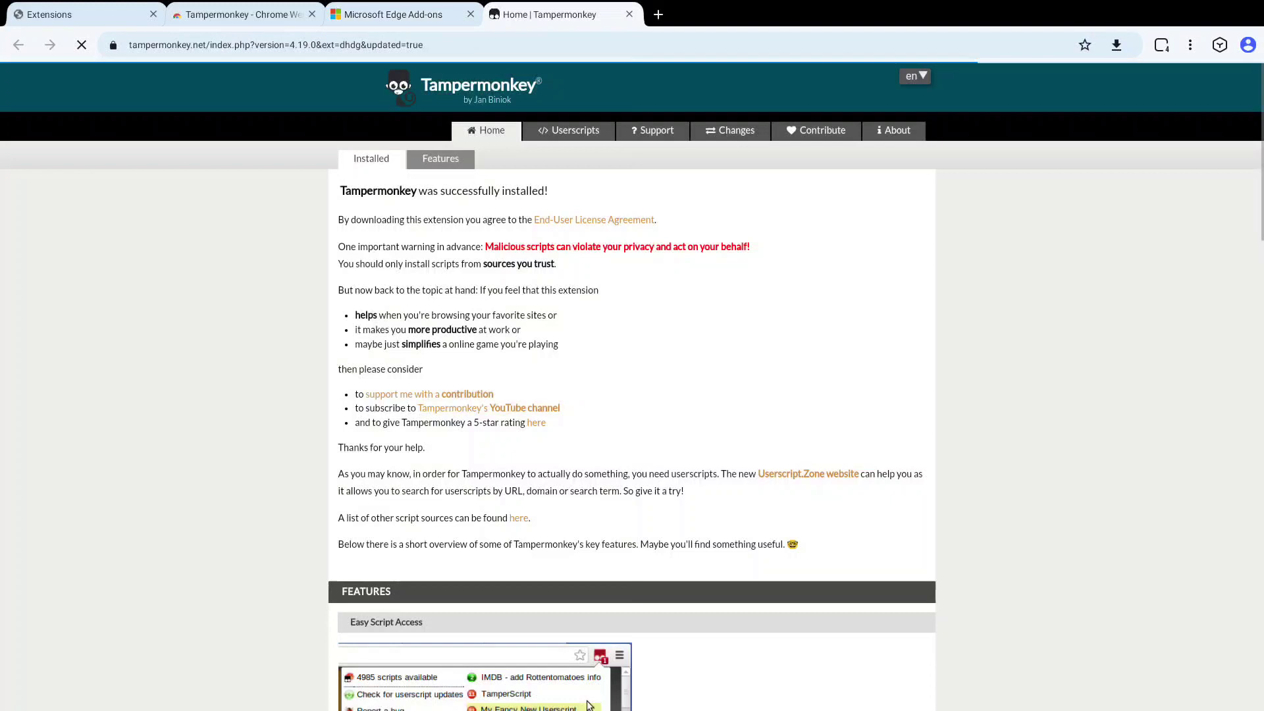
# Cycle Lemur's tabs back to Microsoft Edge Add-ons and bring up the browser's main menu.
pyautogui.hotkey('ctrl', 'shift', 'Tab')
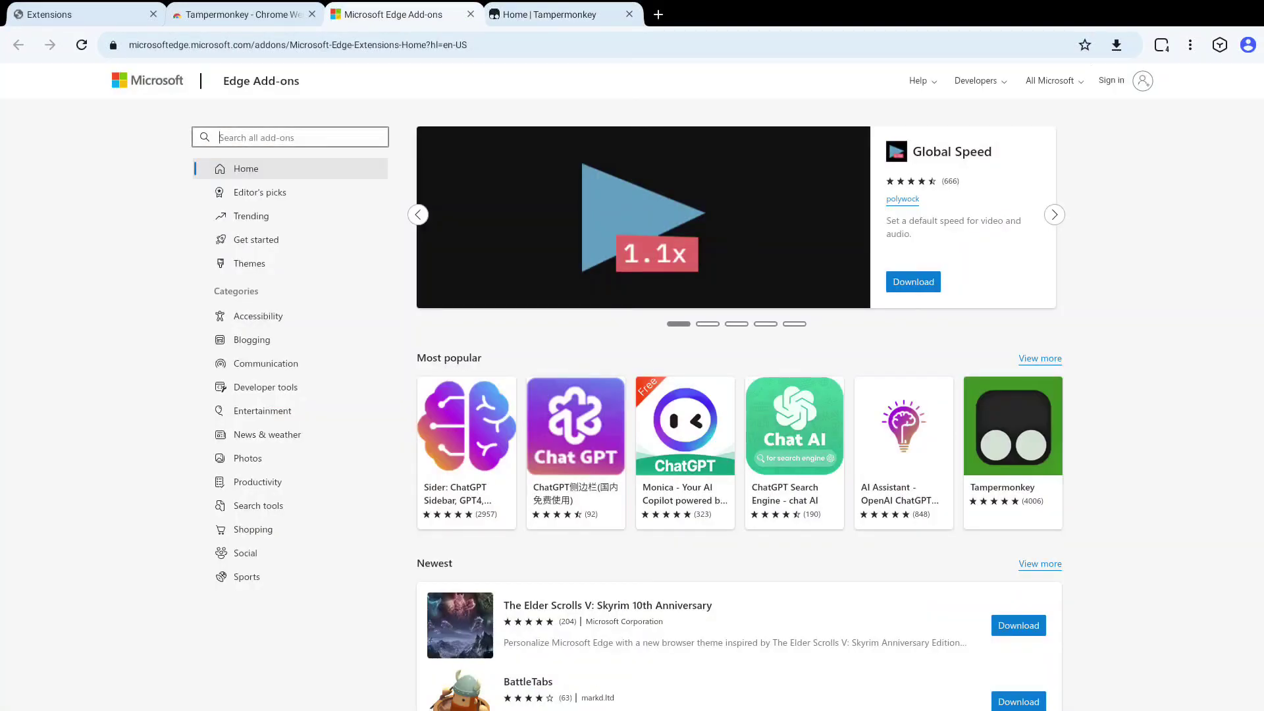
pyautogui.hotkey('ctrl', 'Tab')
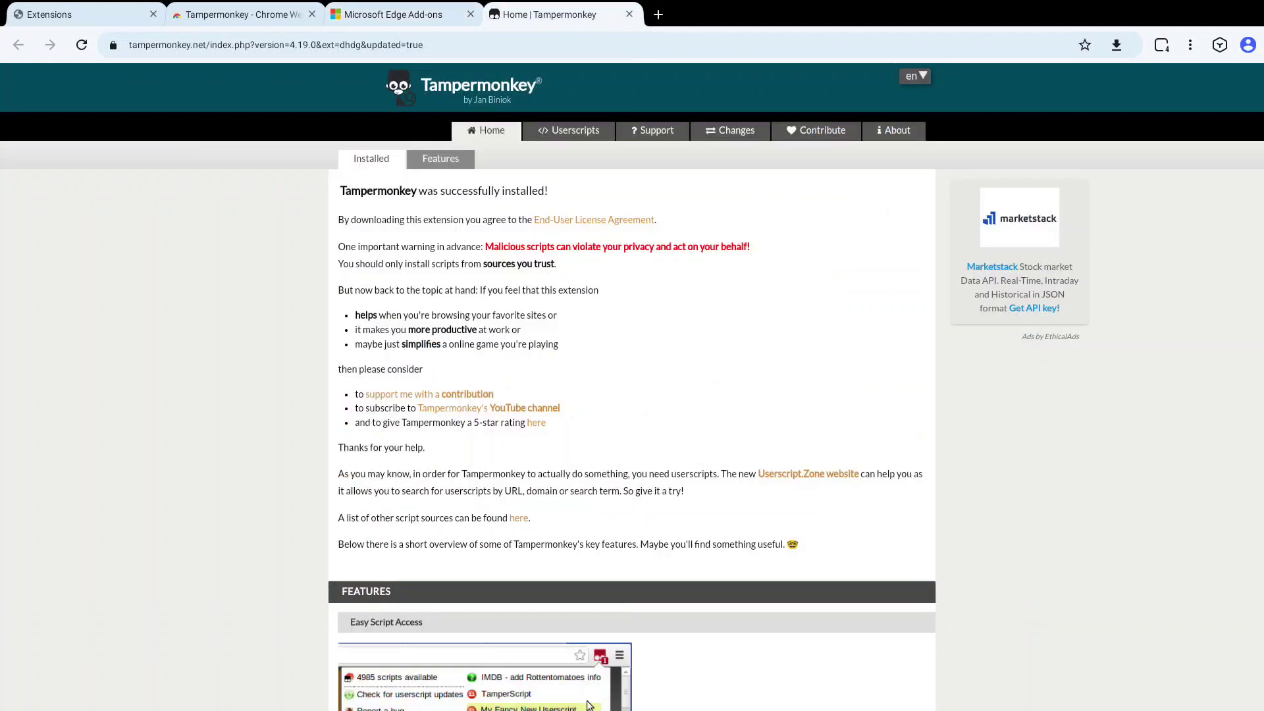
pyautogui.hotkey('ctrl', 'shift', 'Tab')
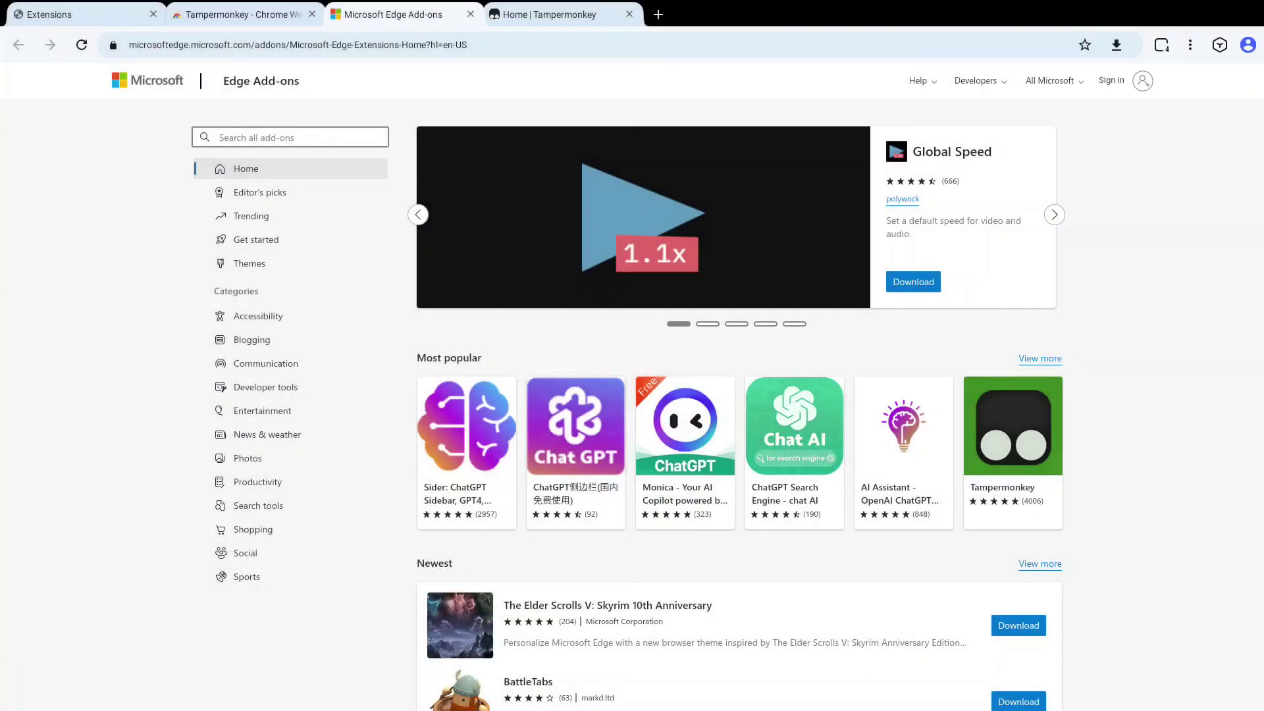
pyautogui.hotkey('alt', 'f')
pyautogui.scroll(-4, 727, 400)
pyautogui.scroll(-1, 728, 399)
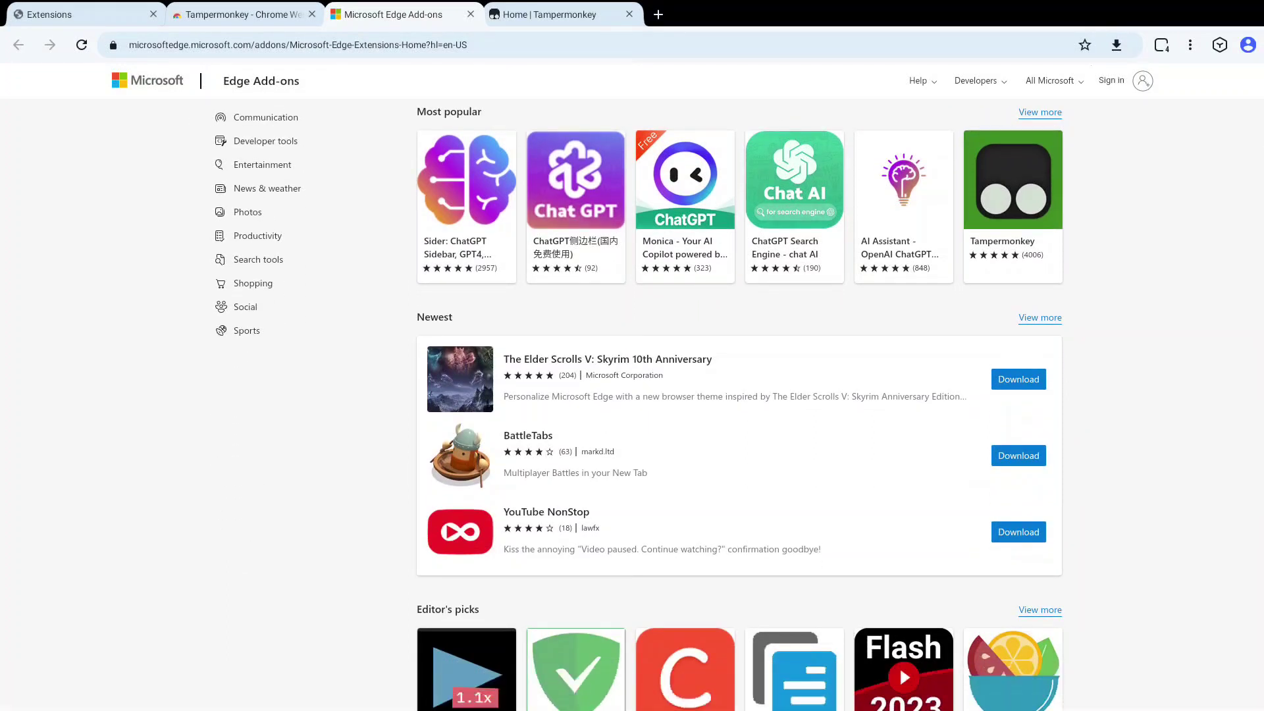
pyautogui.scroll(-3, 739, 400)
pyautogui.scroll(-1, 739, 400)
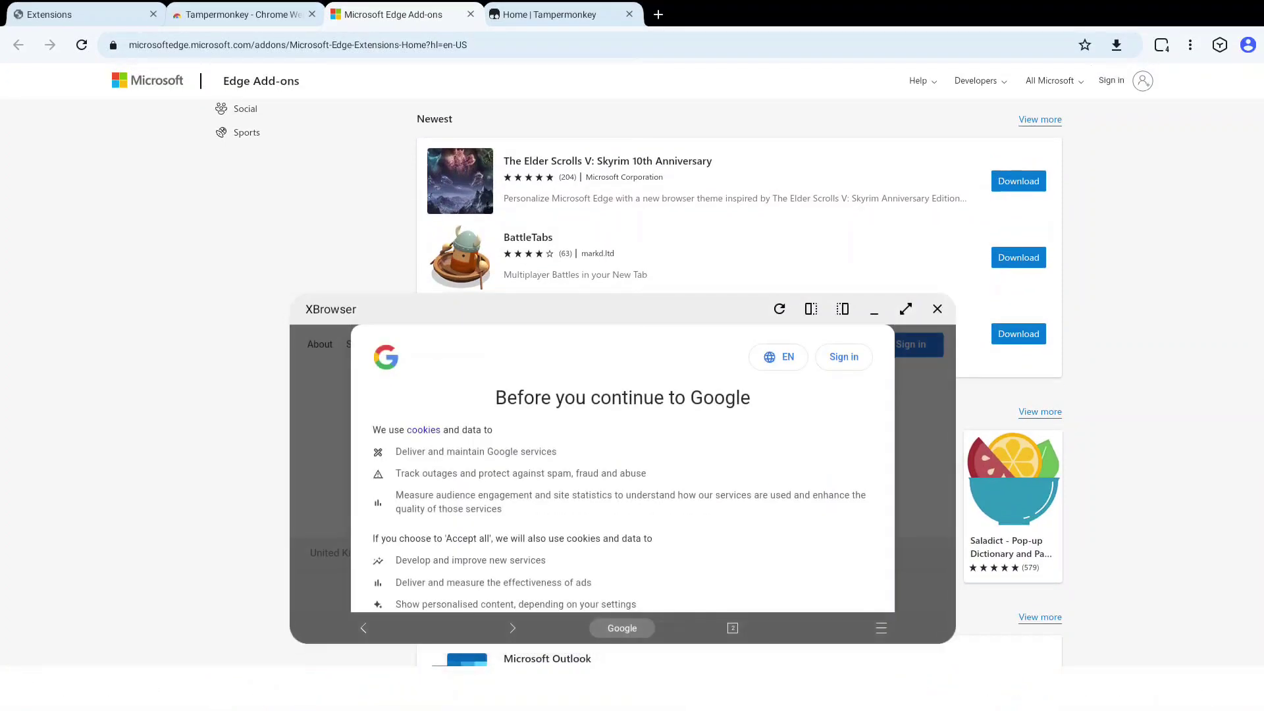
# Maximize XBrowser, accept all Google cookies, and go to XBrowser's Settings from the bottom menu.
pyautogui.hotkey('alt', '=')
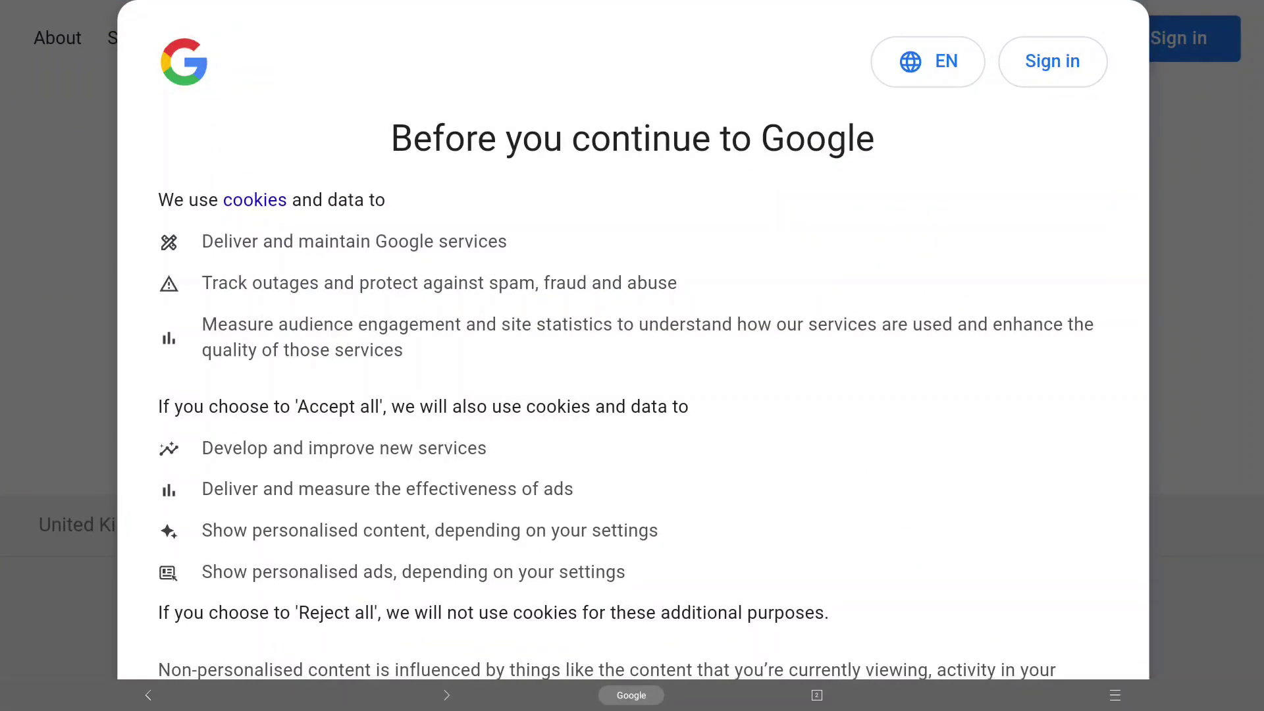
pyautogui.scroll(-2, 631, 346)
pyautogui.scroll(-3, 632, 345)
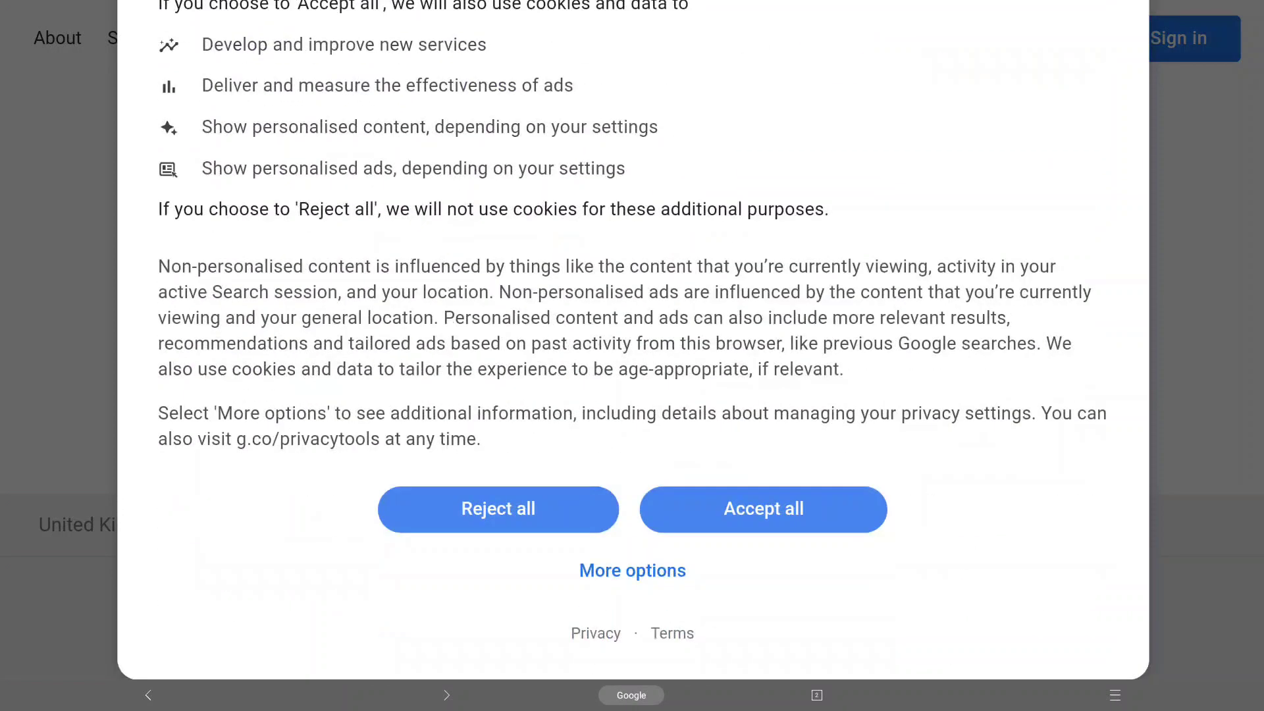
pyautogui.click(500, 507)
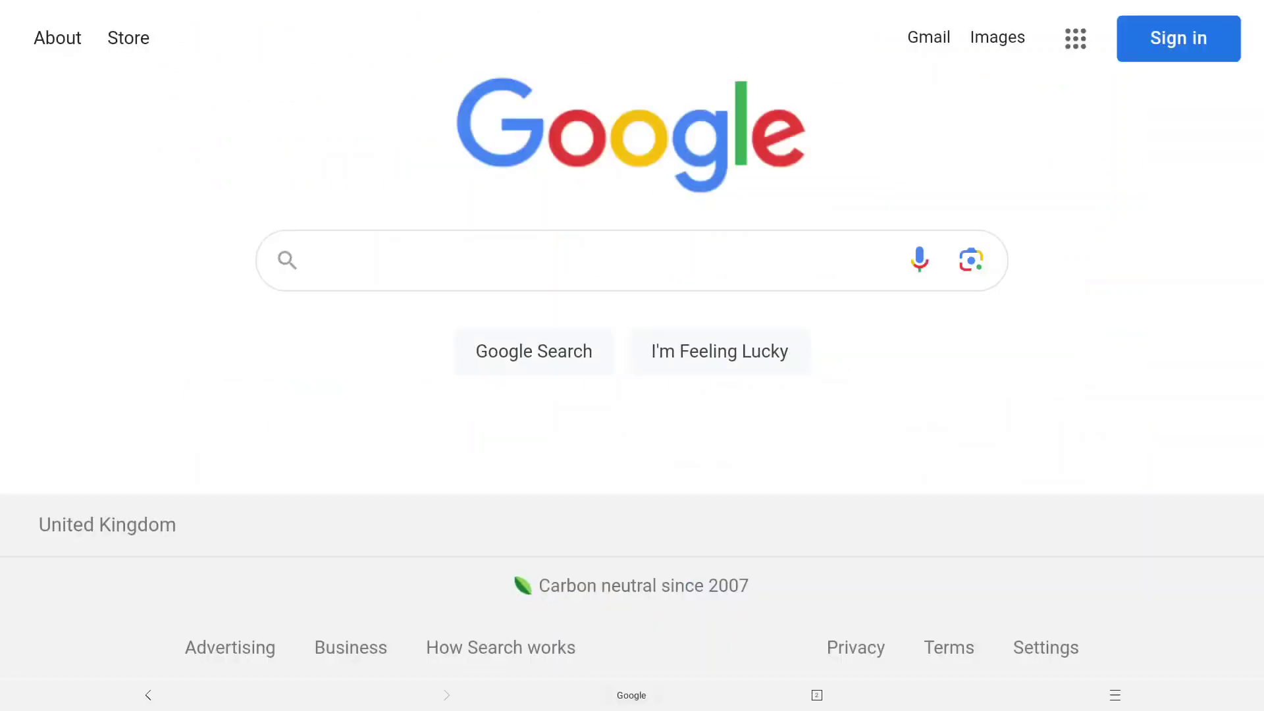
pyautogui.click(1114, 650)
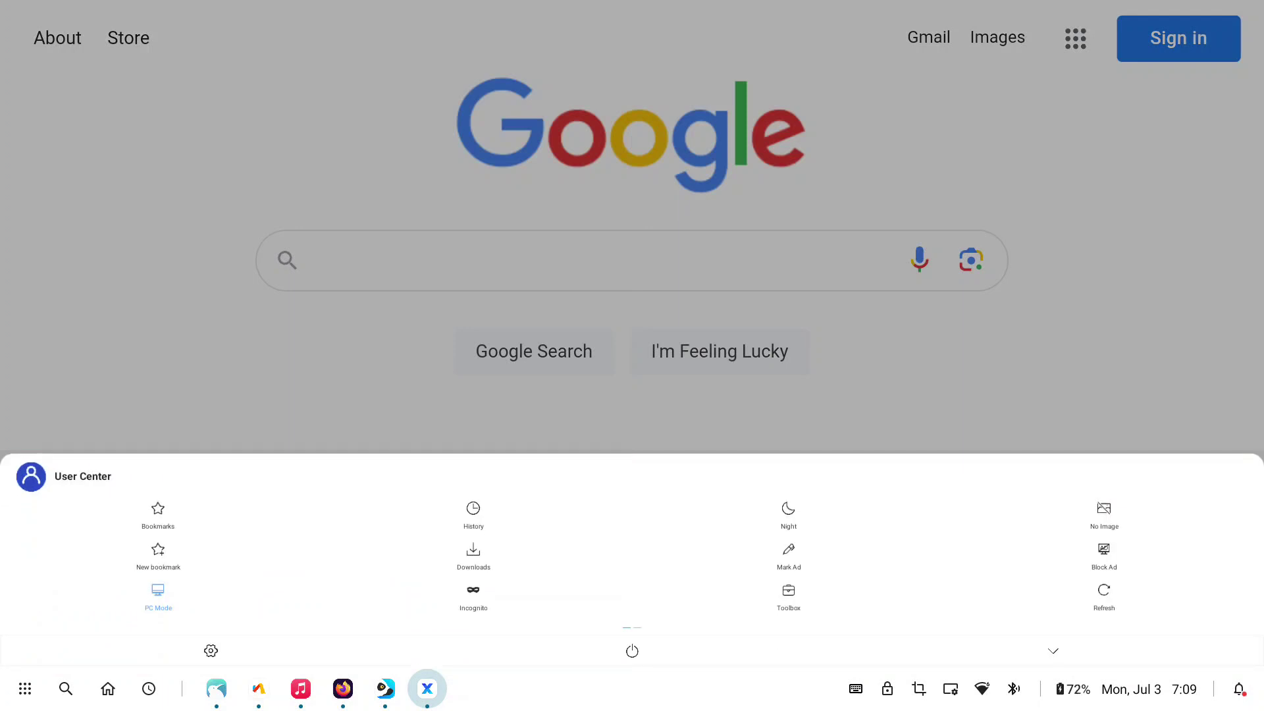
pyautogui.click(210, 649)
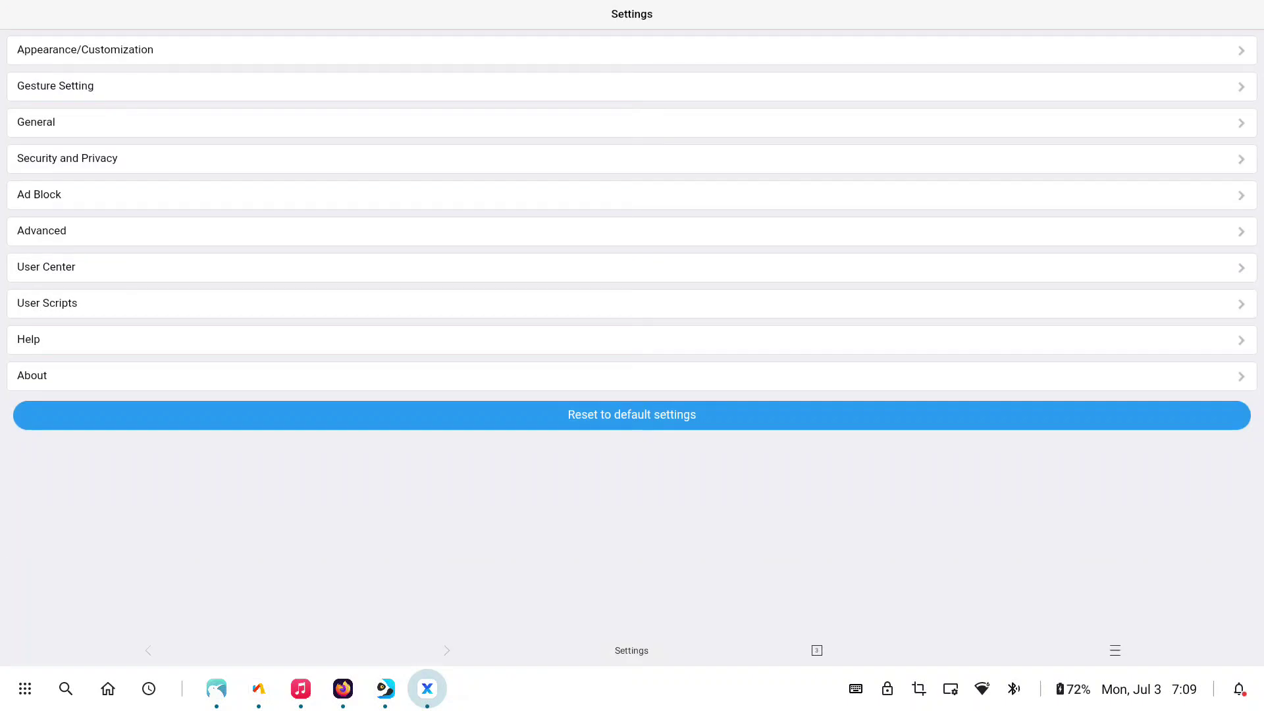
# From XBrowser's User Scripts list, add a new script via Install from GreasyFork.
pyautogui.click(46, 303)
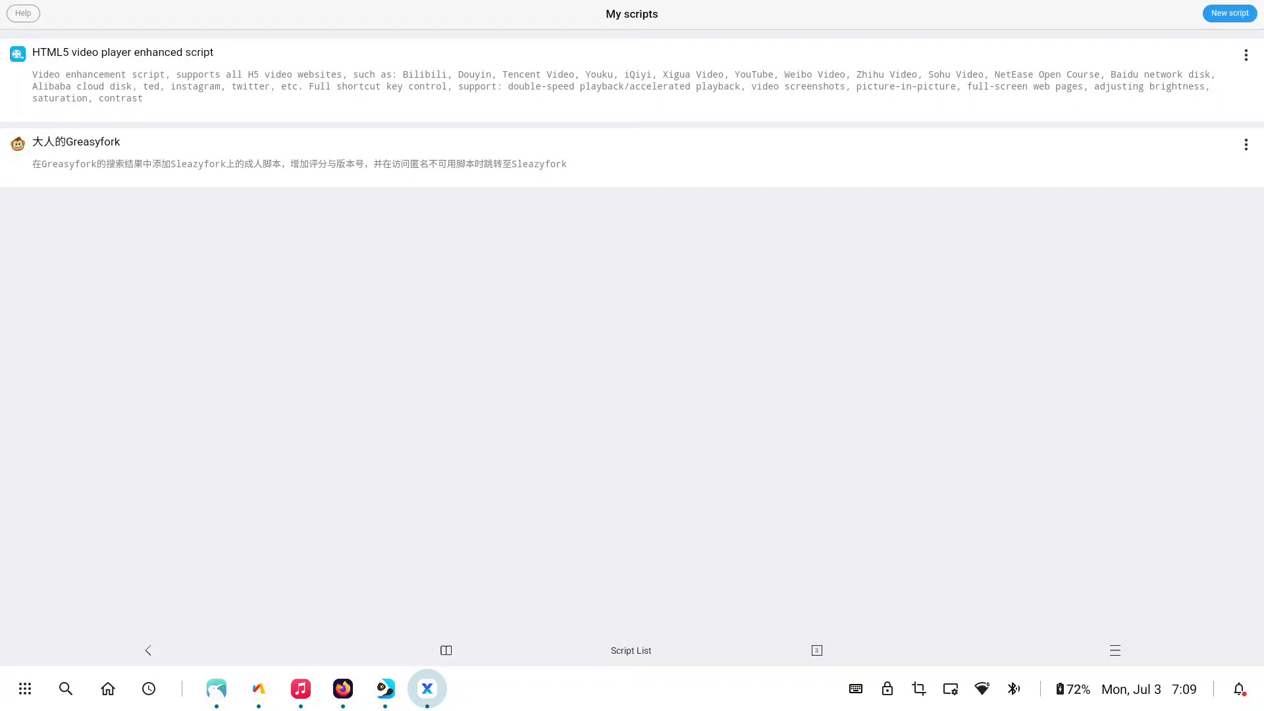
pyautogui.click(1230, 13)
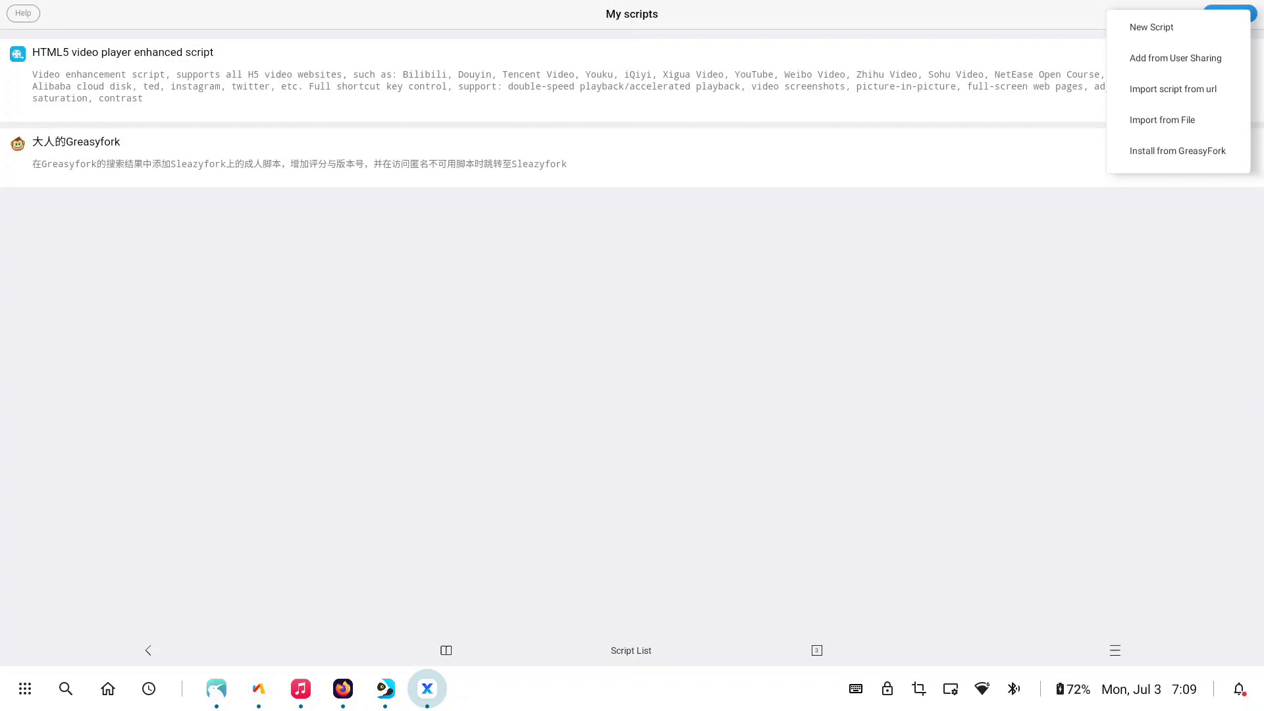
pyautogui.click(1178, 150)
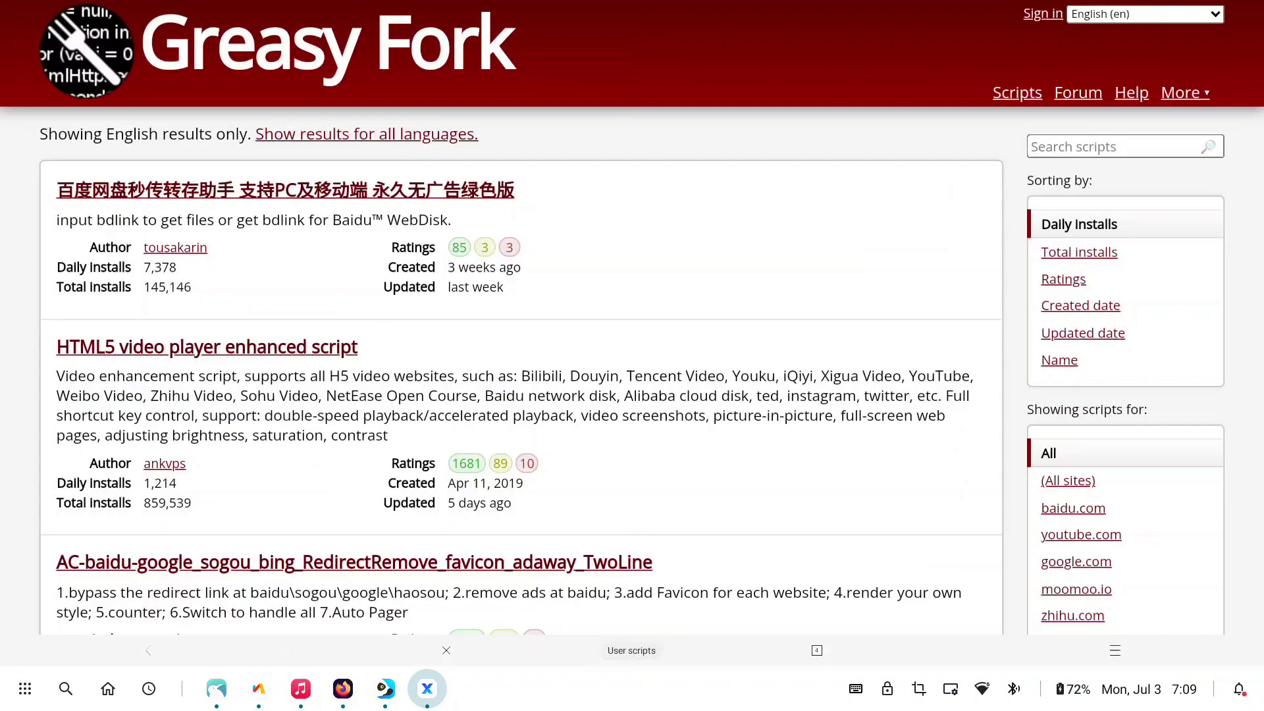
# View the HTML5 video player enhanced script on Greasy Fork, then switch to the Chromebook Edge article.
pyautogui.click(206, 411)
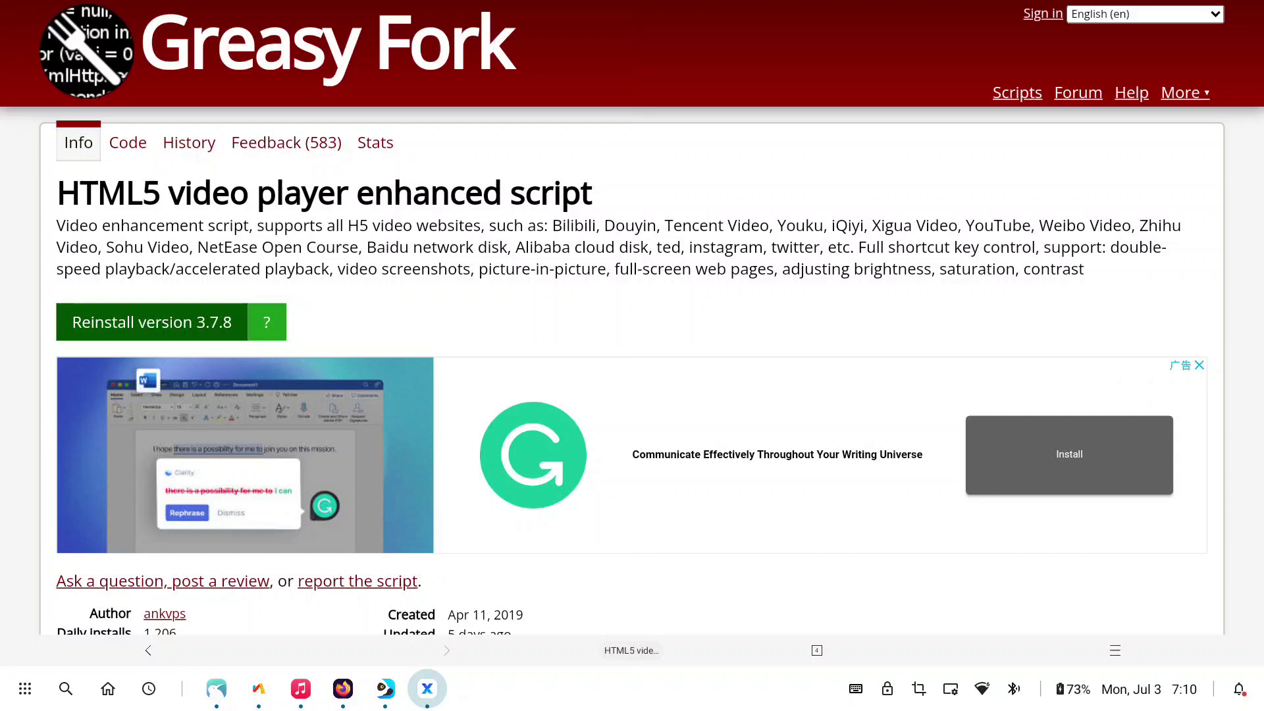
pyautogui.click(258, 688)
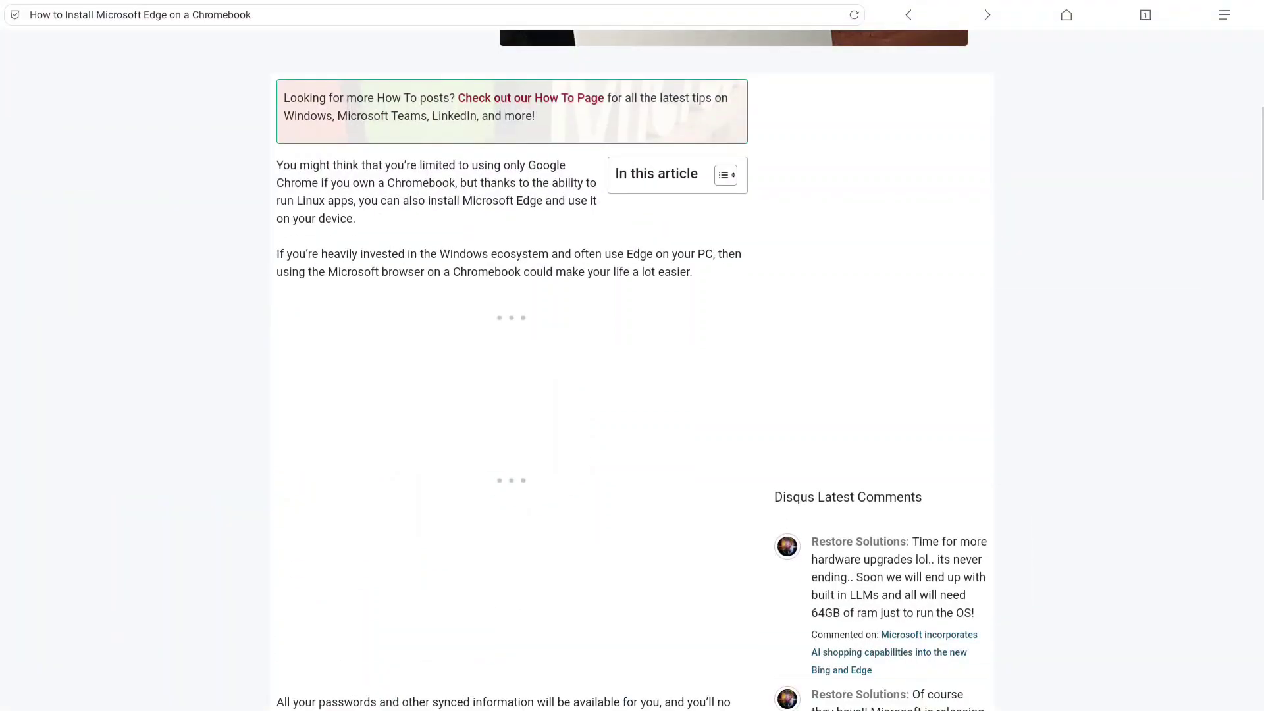